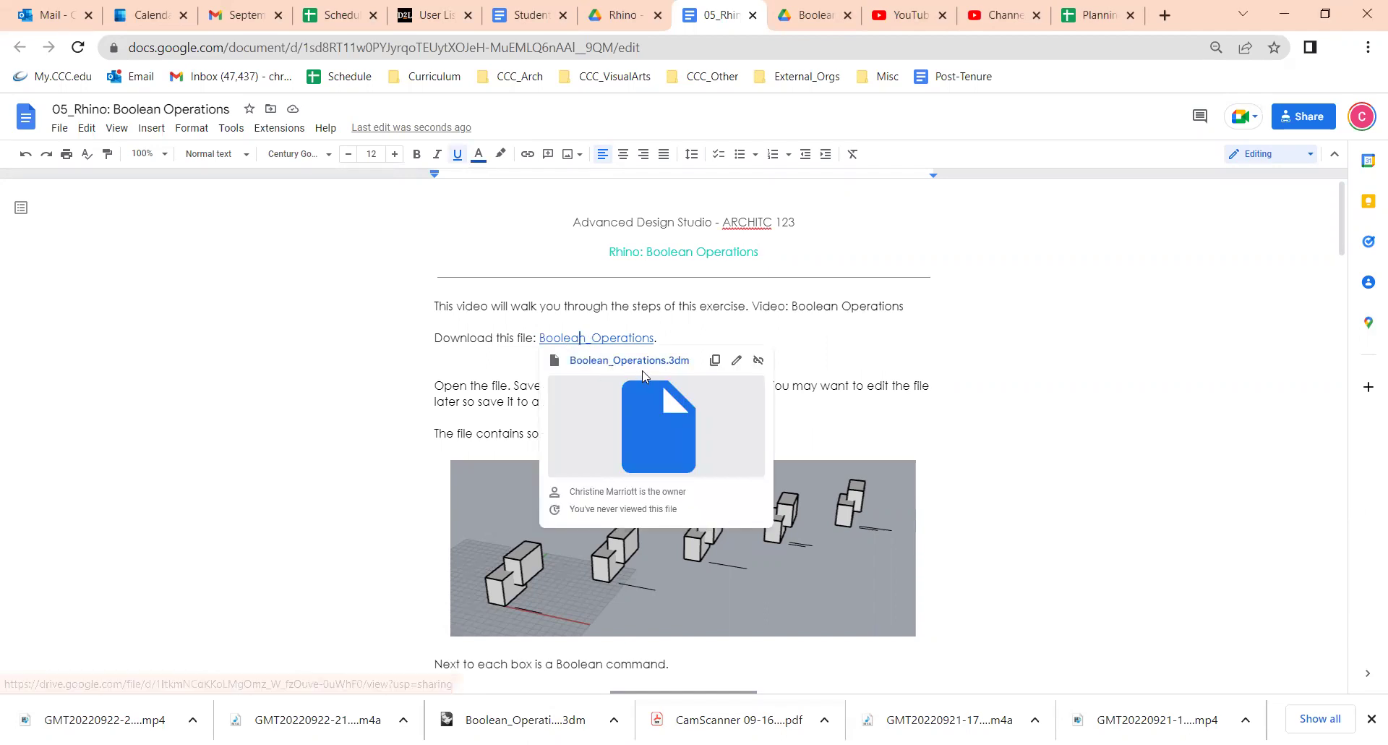
Step: In Rhino, examine the pairs of overlapping boxes and their Boolean labels in the Perspective view of Boolean_Operations.3dm
key("Down")
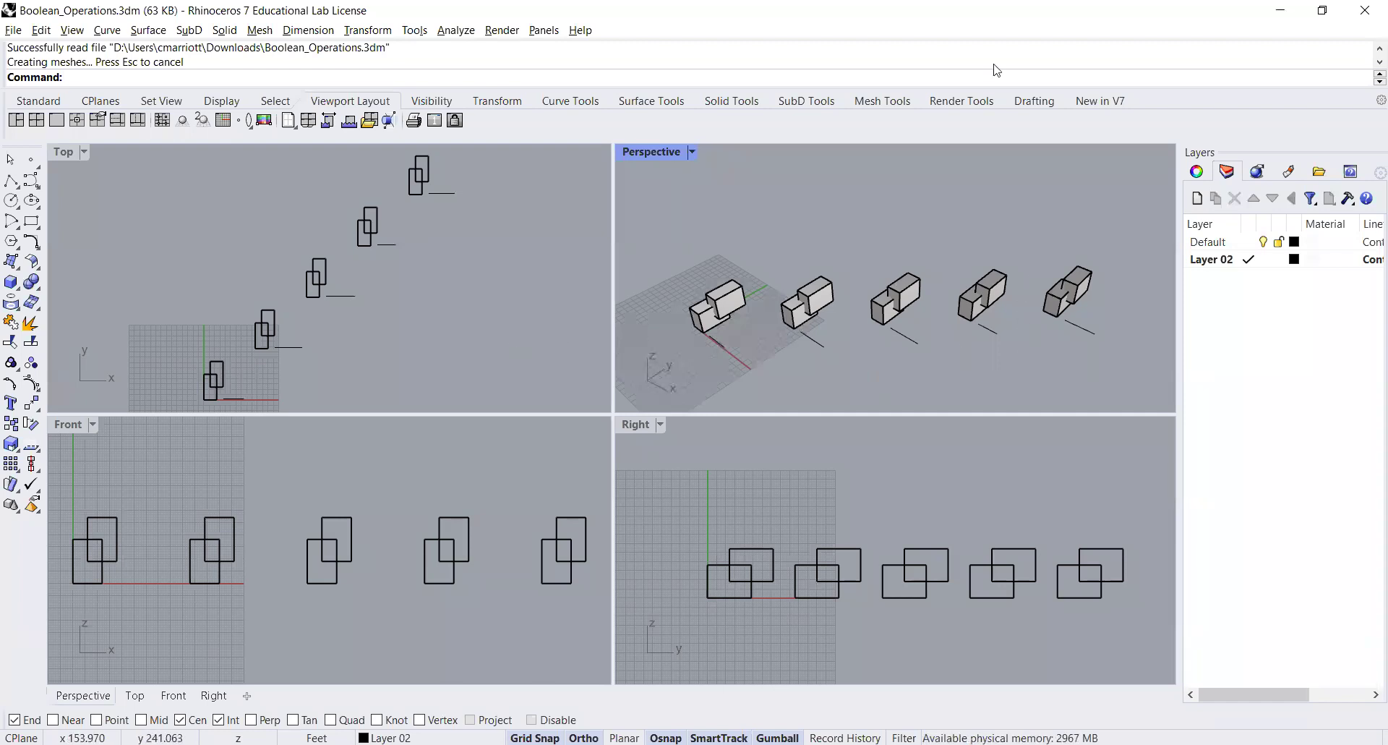
scroll(719, 325, "up", 5)
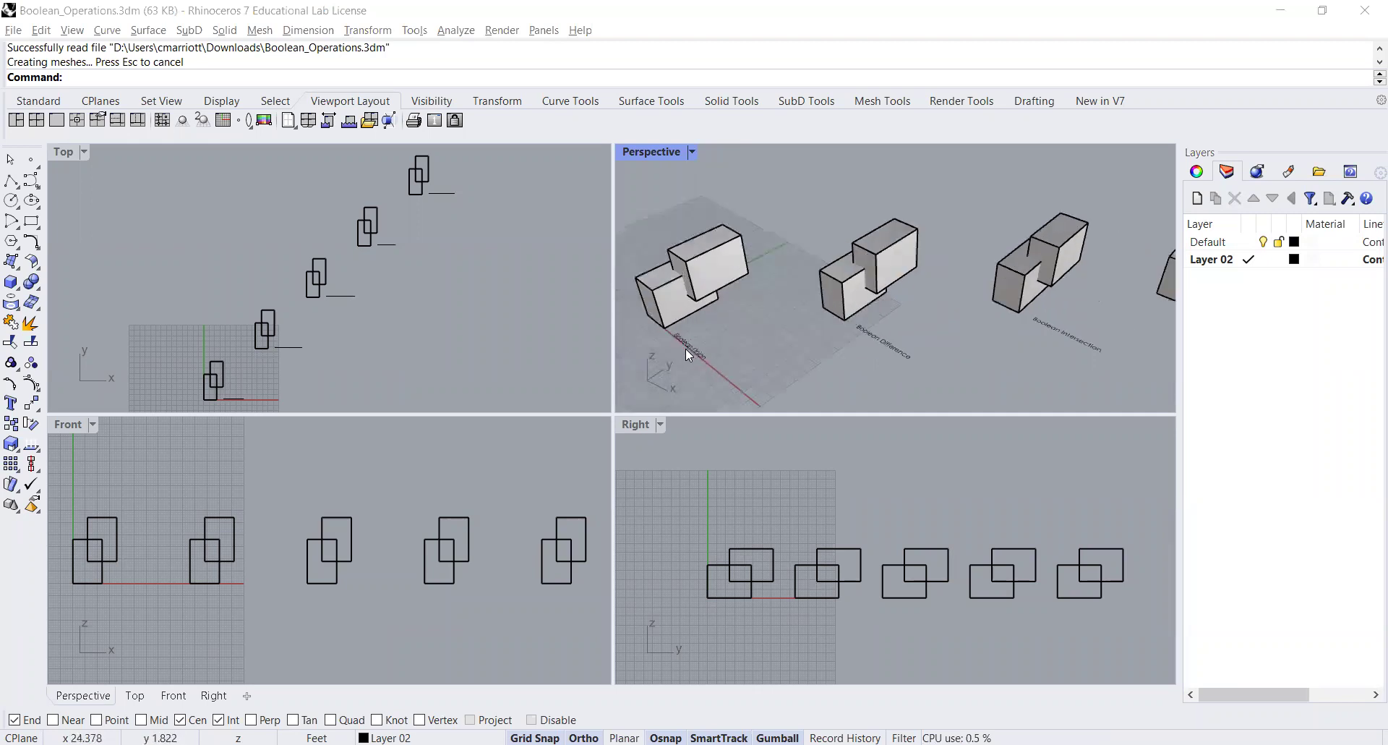
scroll(687, 345, "up", 5)
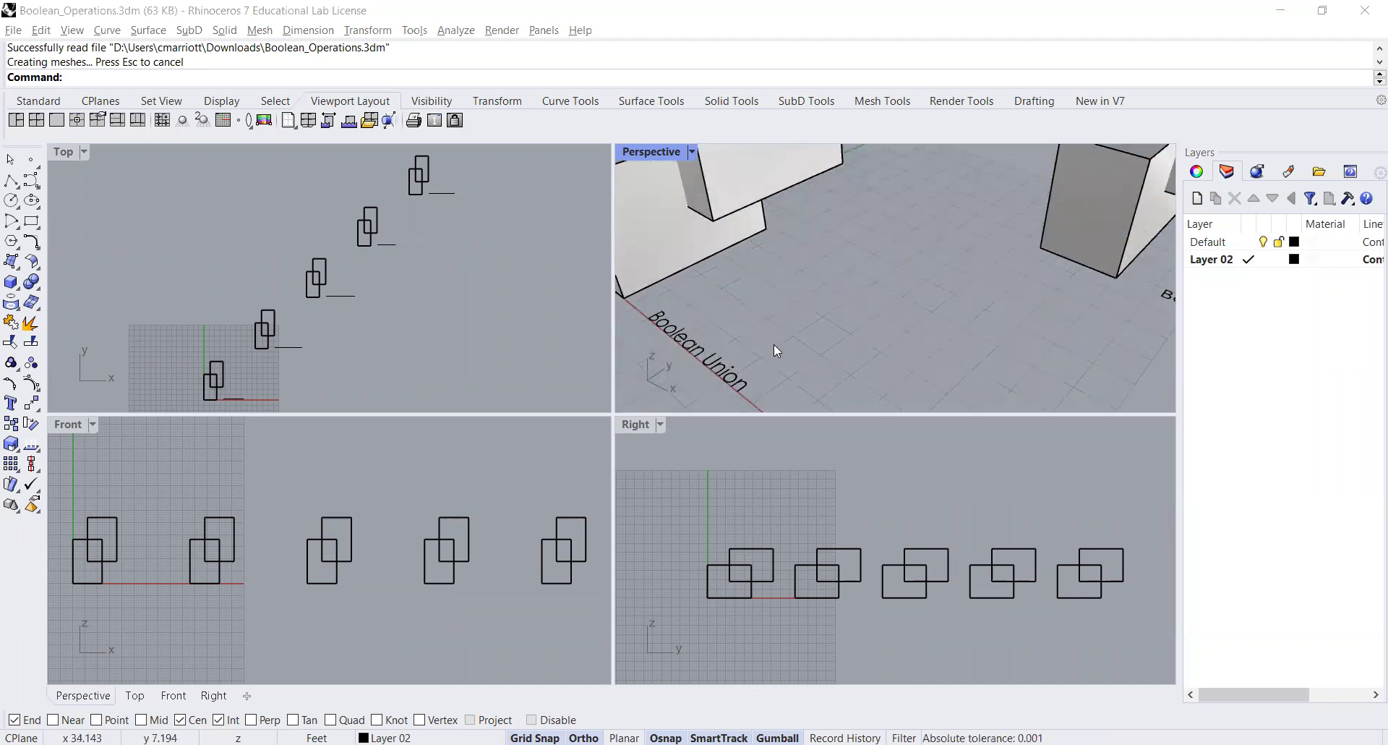
scroll(820, 345, "down", 8)
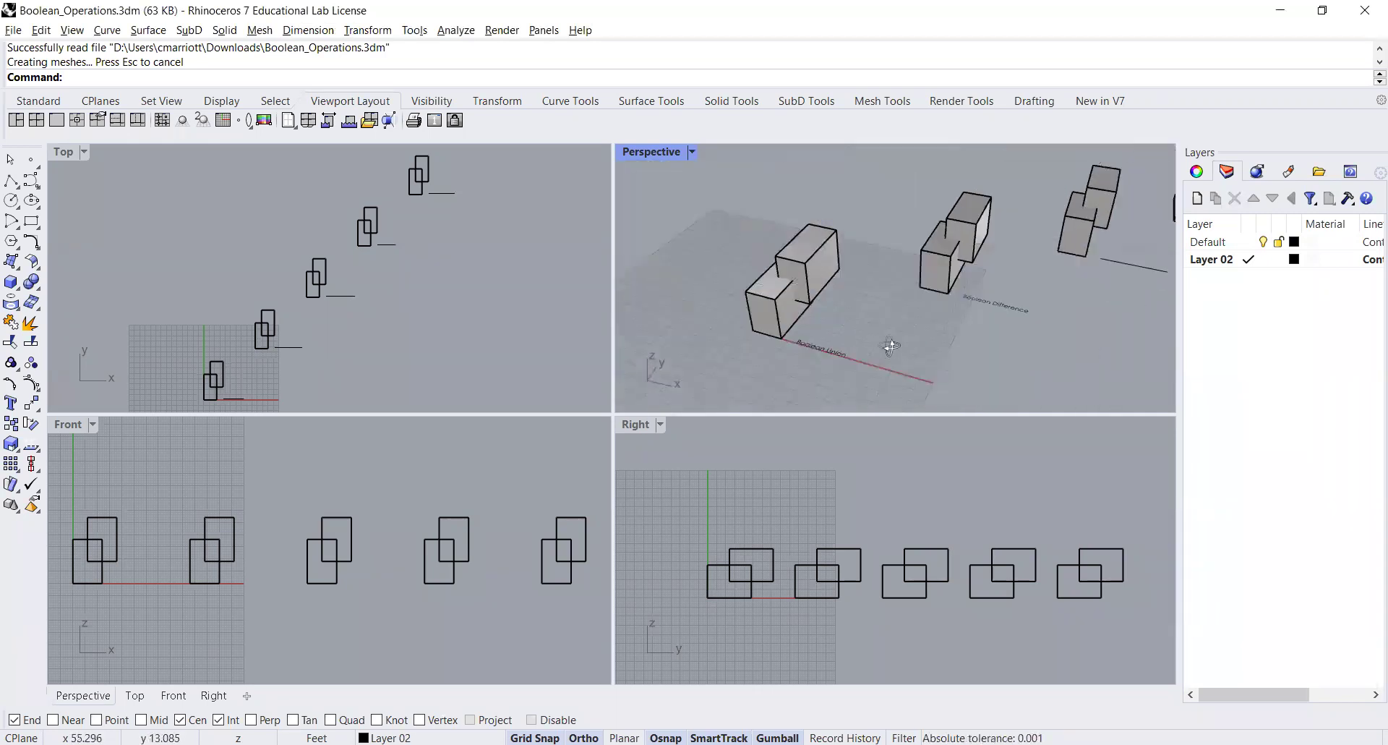
scroll(875, 345, "up", 3)
scroll(824, 318, "up", 4)
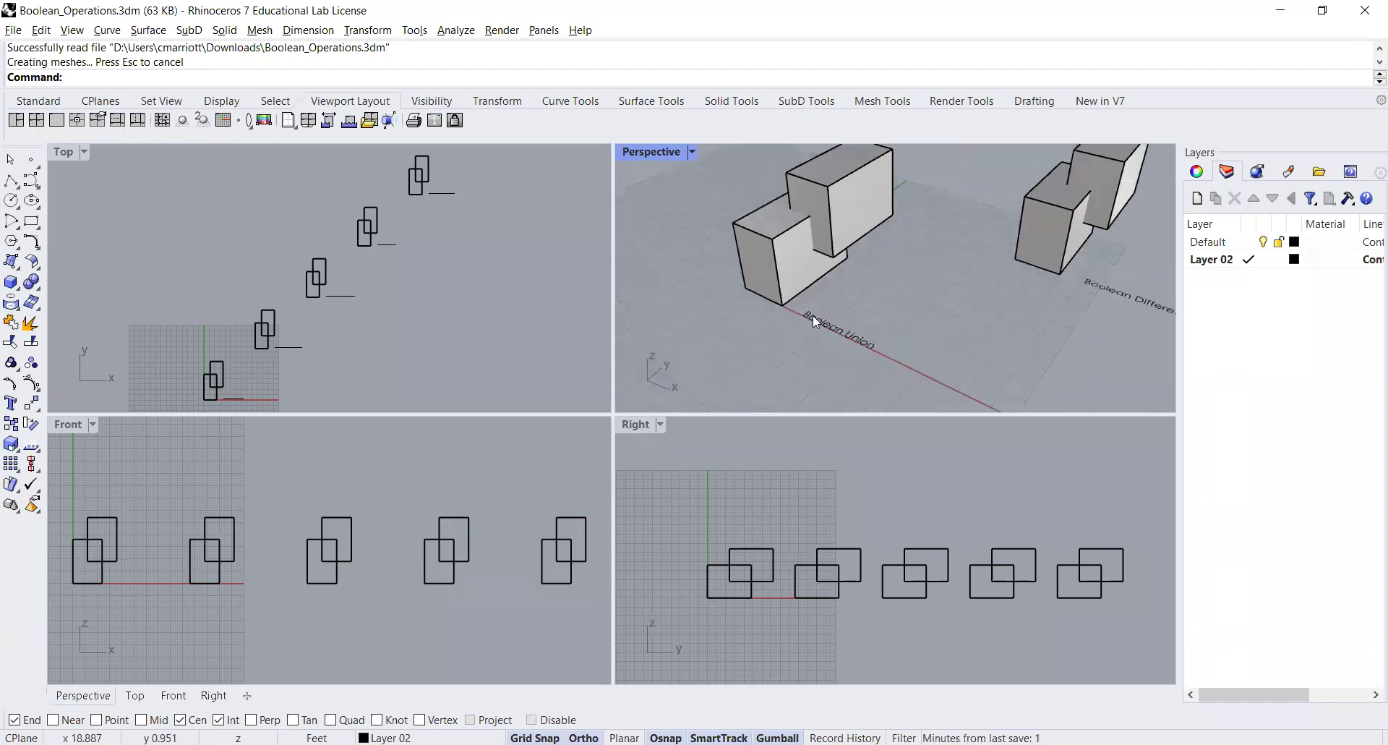
scroll(809, 318, "up", 2)
scroll(817, 322, "down", 5)
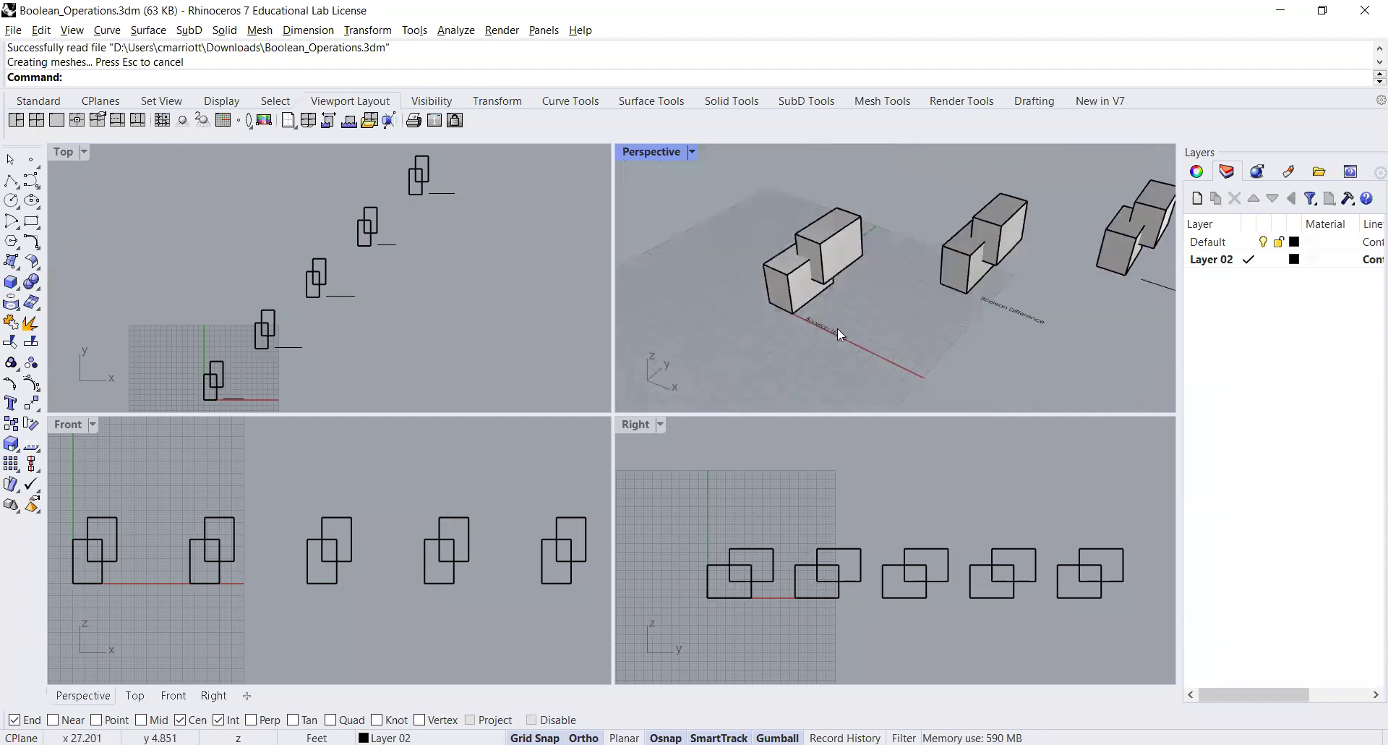
scroll(836, 326, "down", 1)
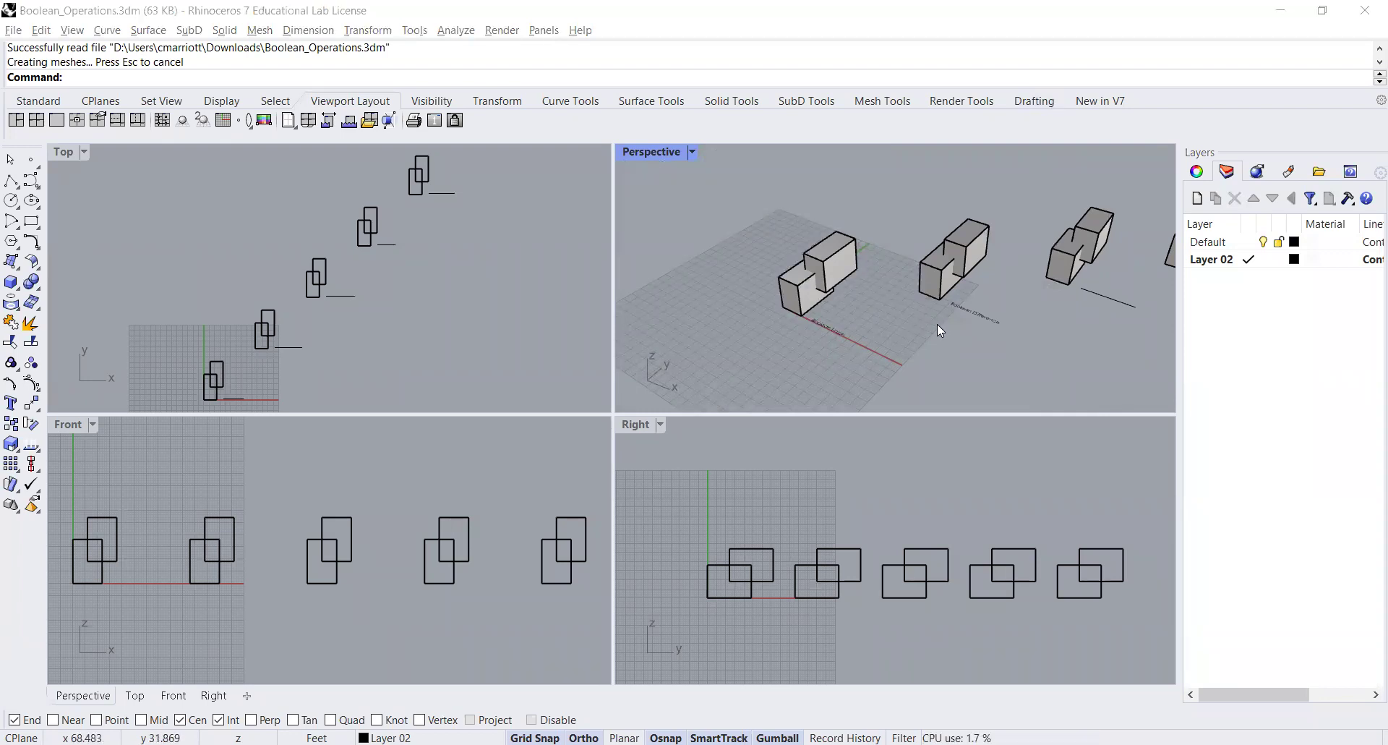
scroll(814, 334, "up", 6)
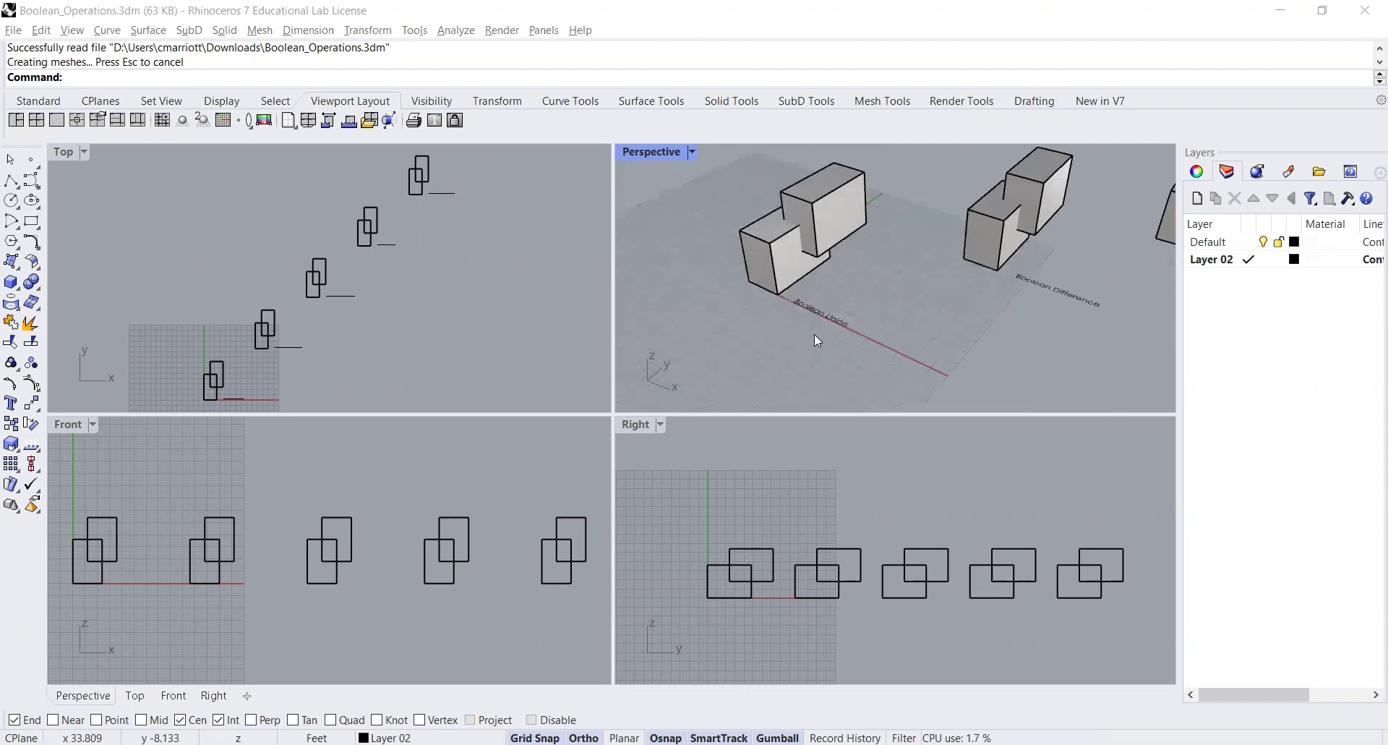
scroll(815, 333, "down", 8)
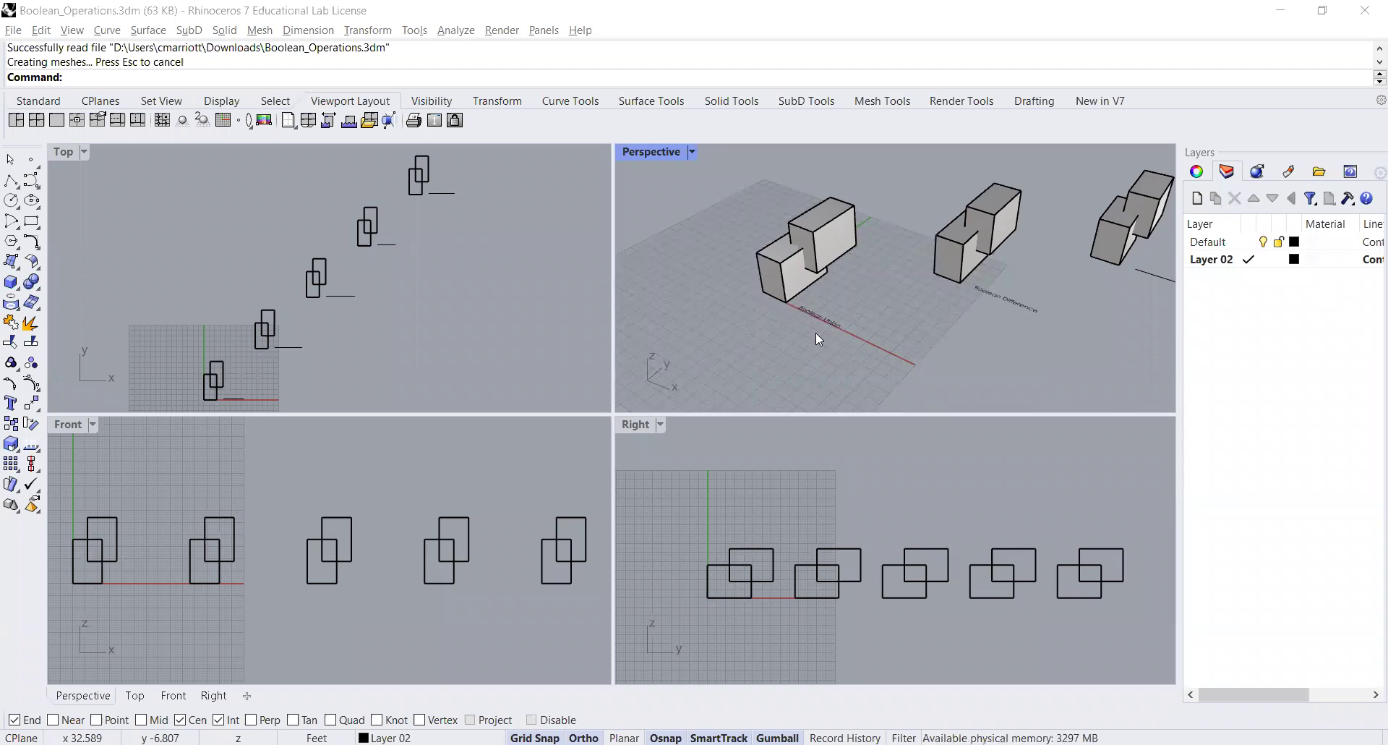
scroll(816, 333, "up", 2)
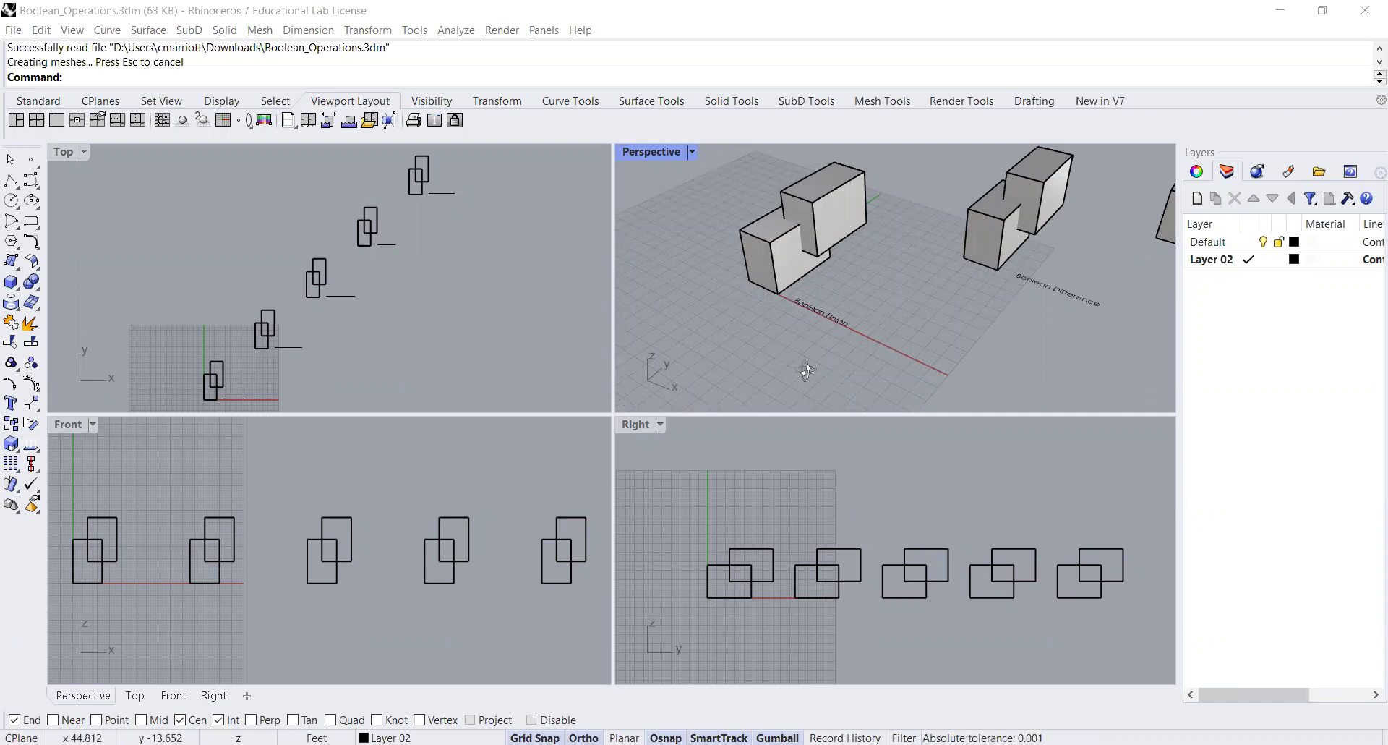
scroll(805, 357, "down", 2)
scroll(808, 355, "down", 2)
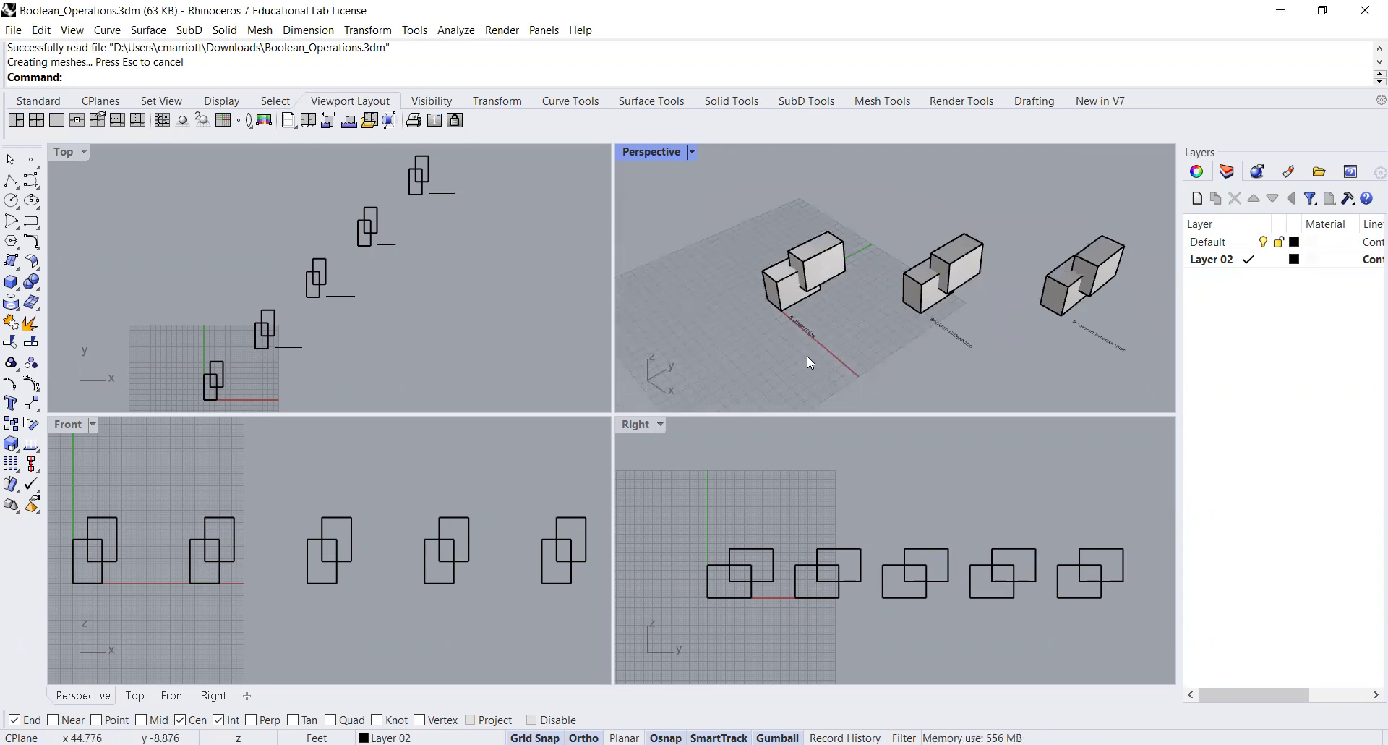
scroll(808, 358, "up", 2)
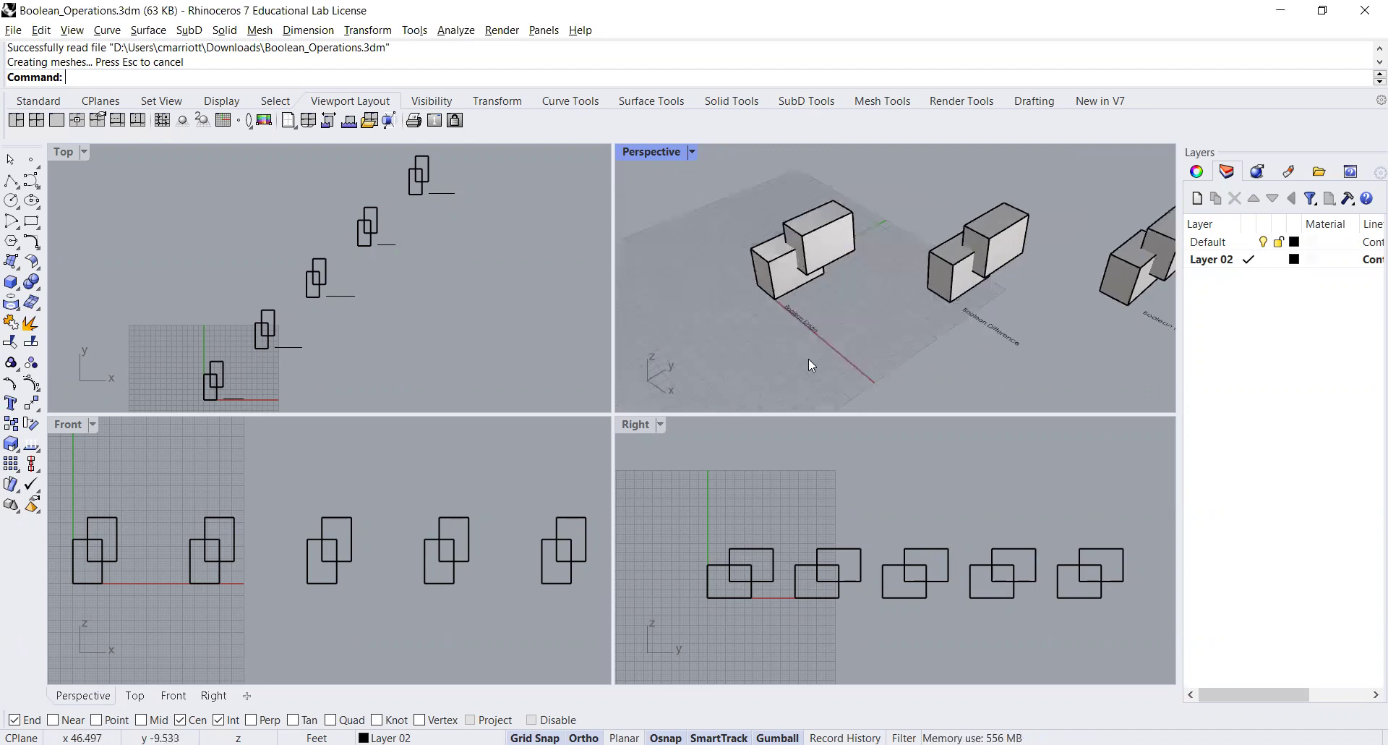
scroll(809, 360, "up", 2)
right_click_drag(765, 367, 812, 388, "shift")
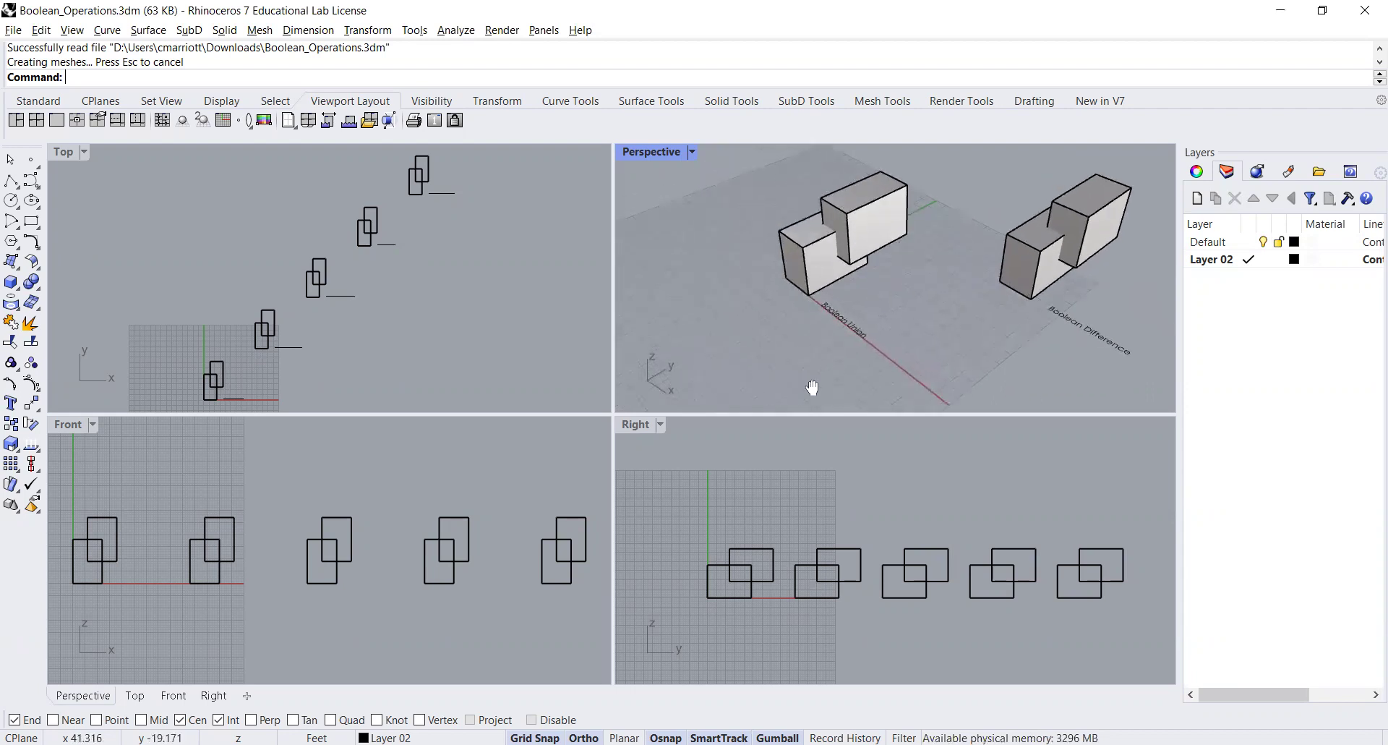
right_click_drag(763, 325, 705, 328, "shift")
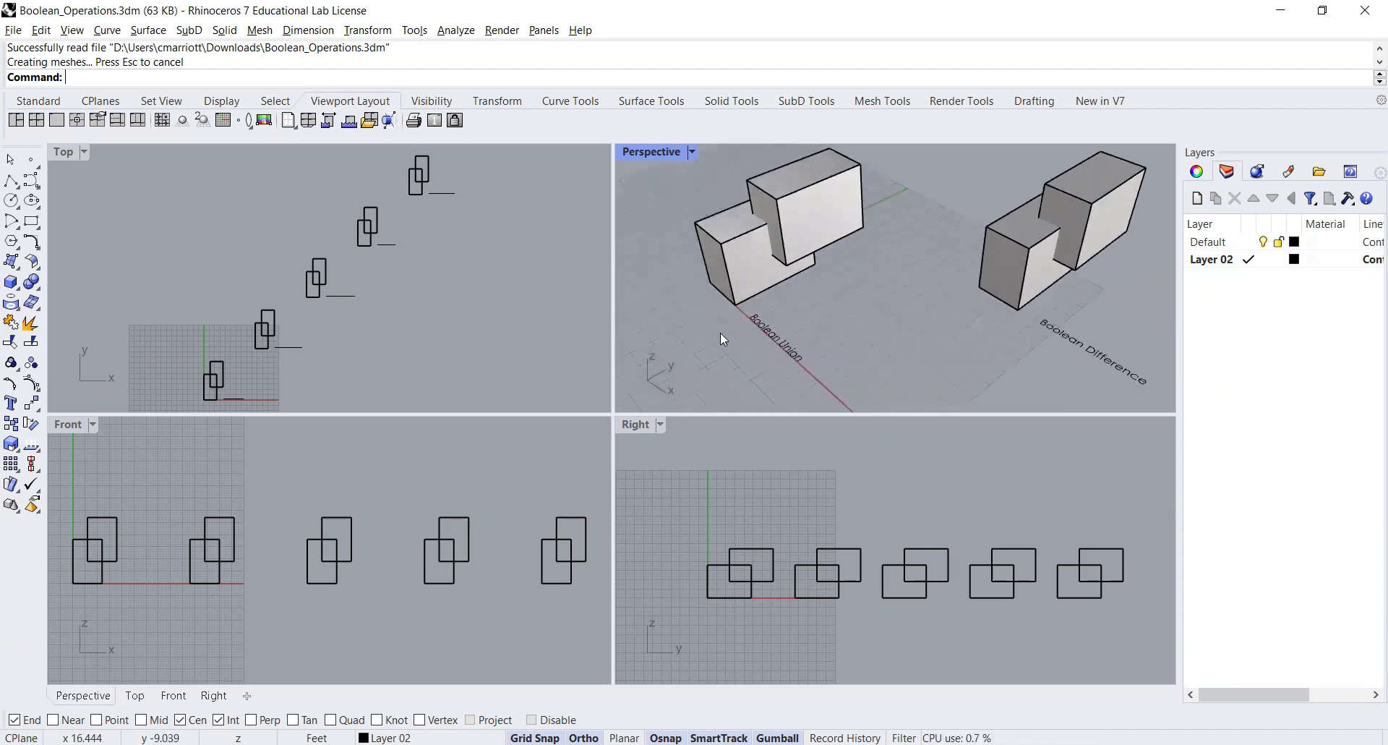
right_click_drag(803, 302, 876, 308)
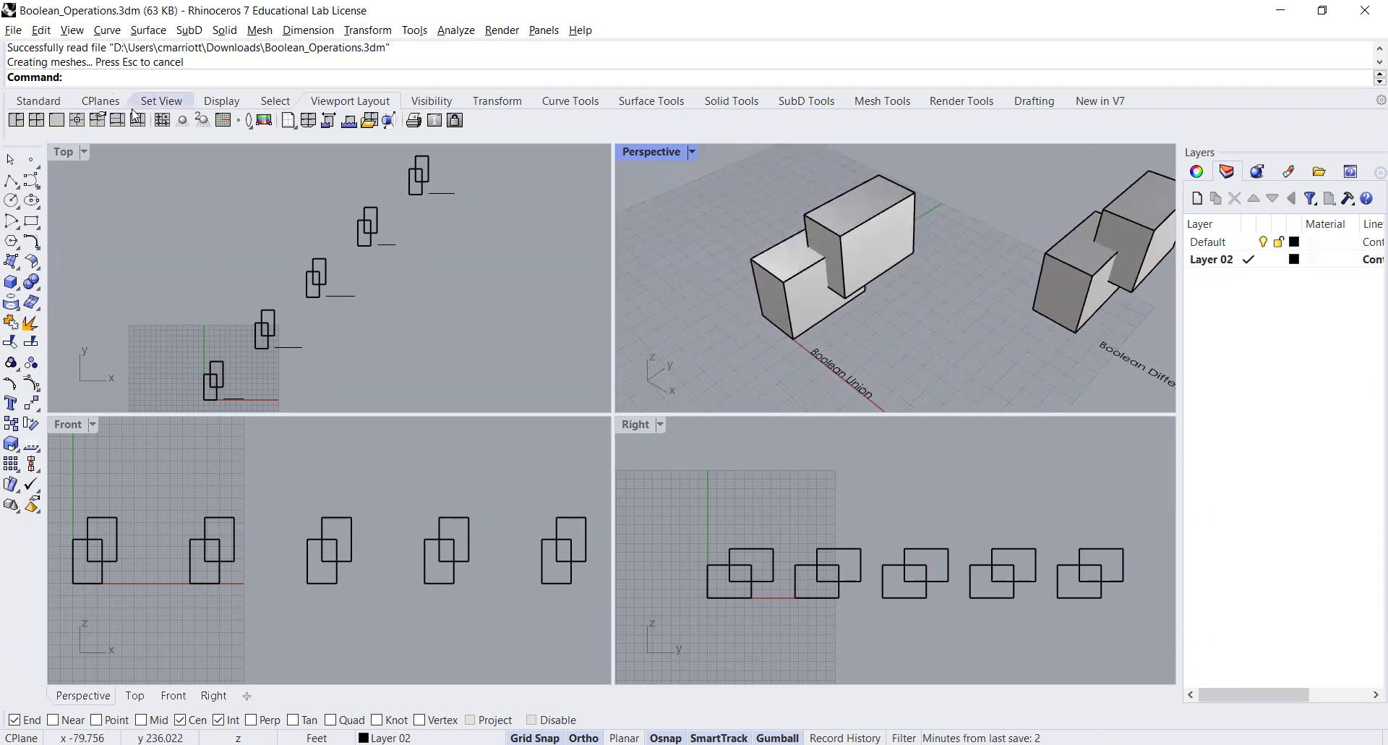
Step: Join the two overlapping boxes beside the Boolean Union label into one solid with BooleanUnion
type("B")
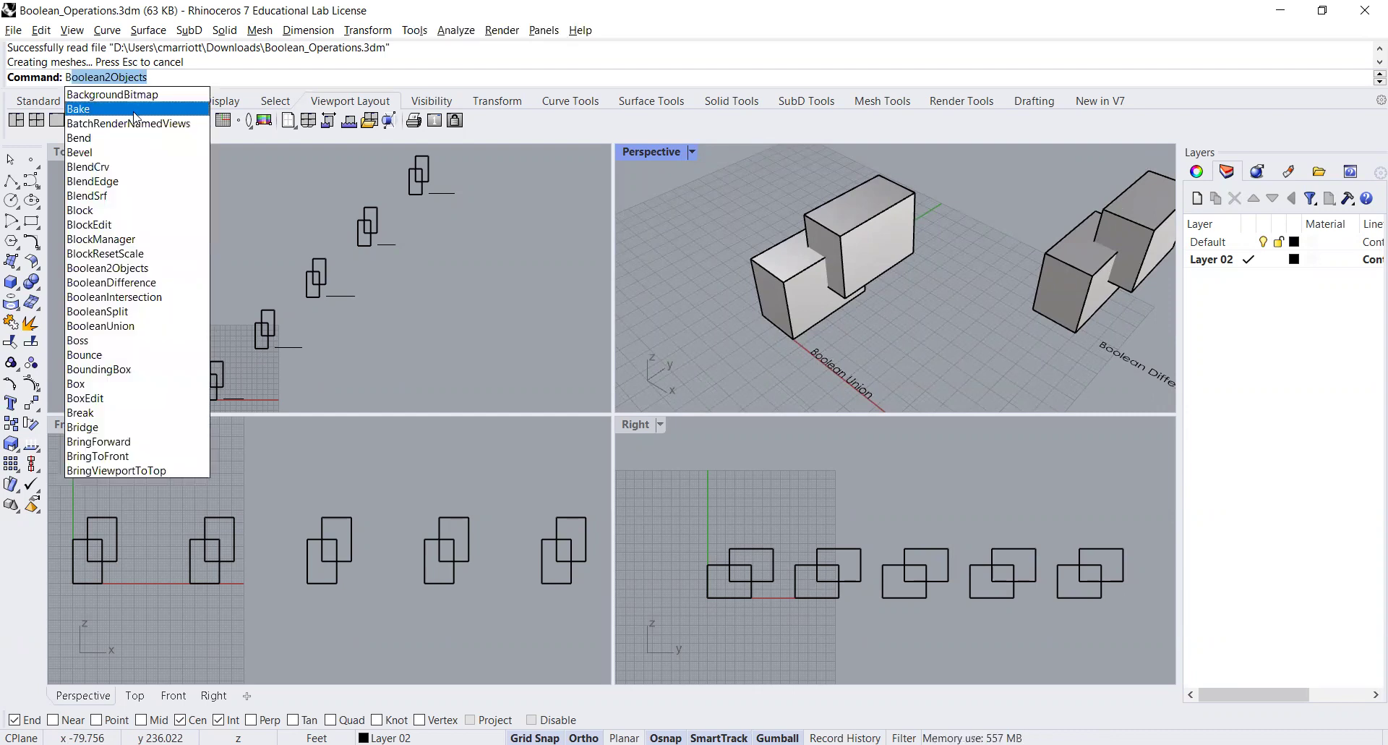
type("oo")
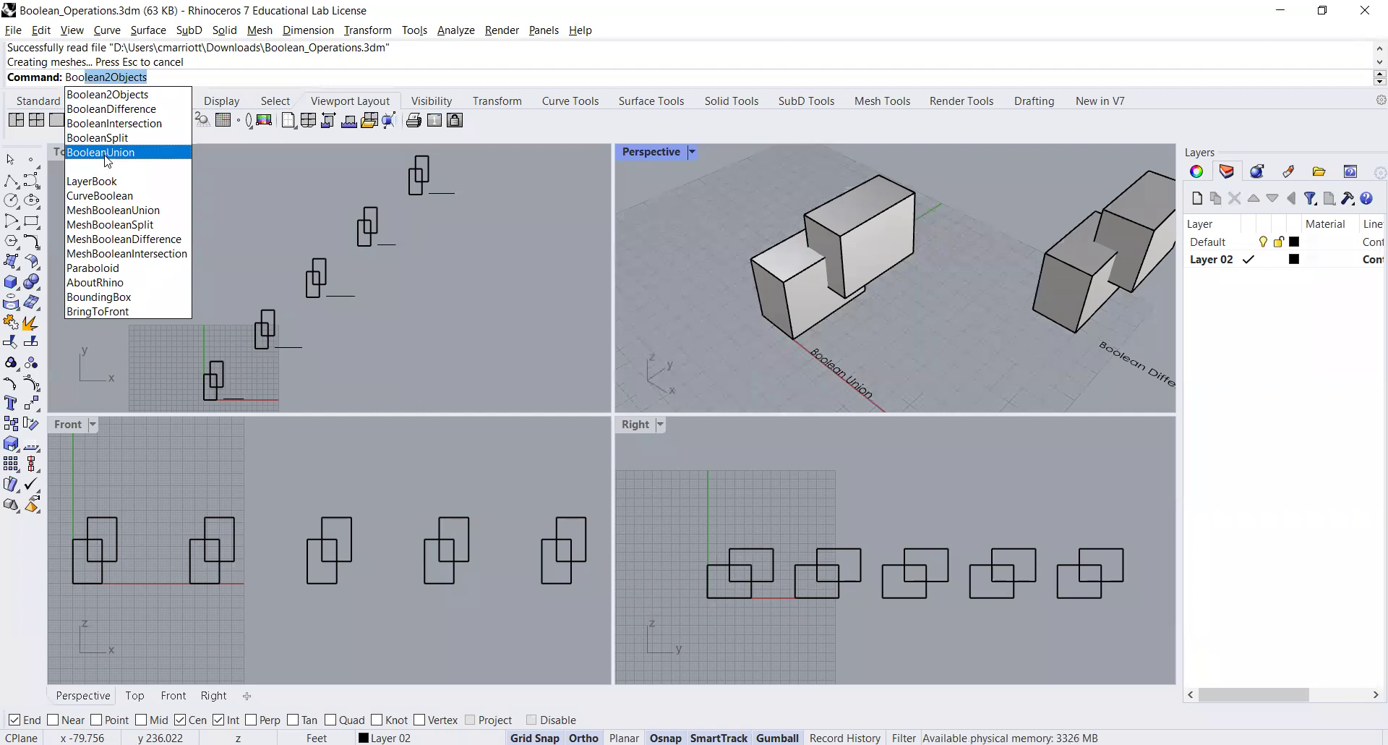
left_click(105, 153)
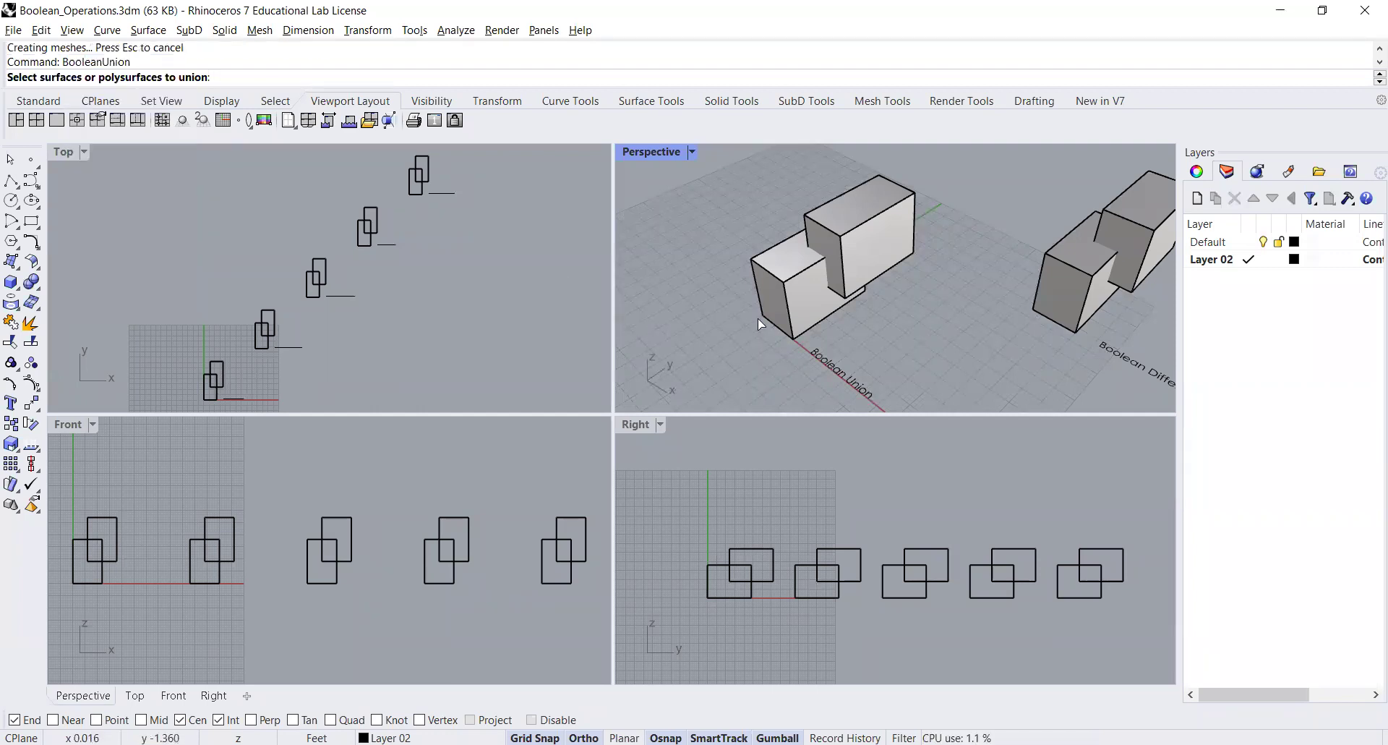
left_click(884, 259)
left_click(792, 304)
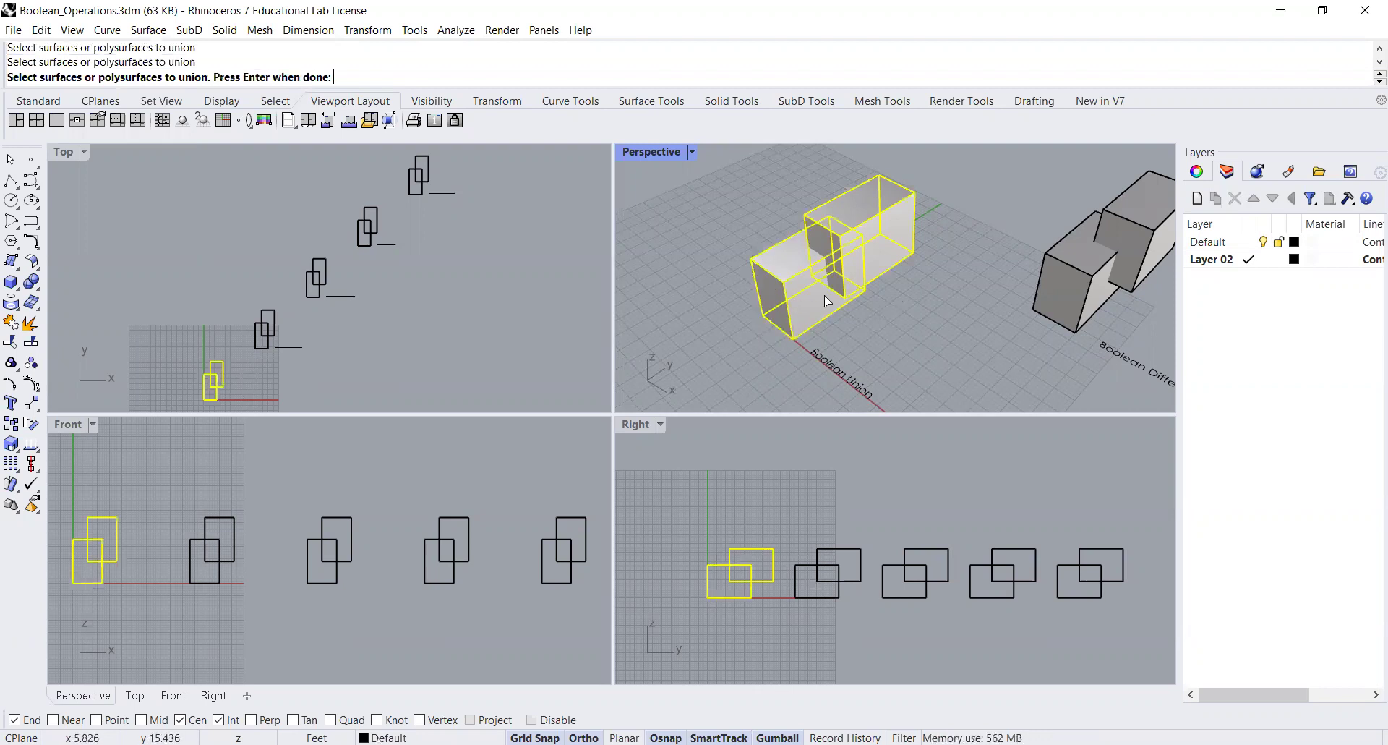
key("Return")
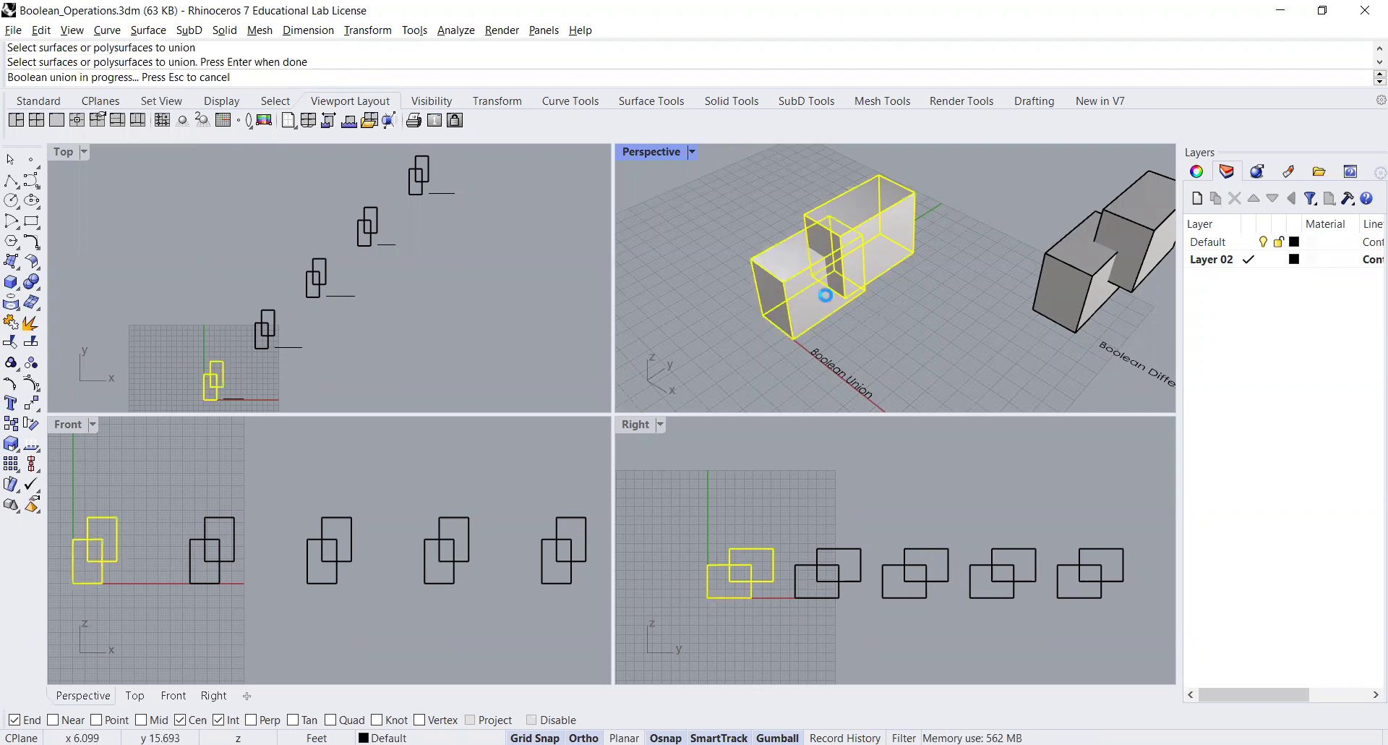
Step: Select the solid beside the Boolean Union label to check that it is a single object, and clear the selection
left_click(827, 295)
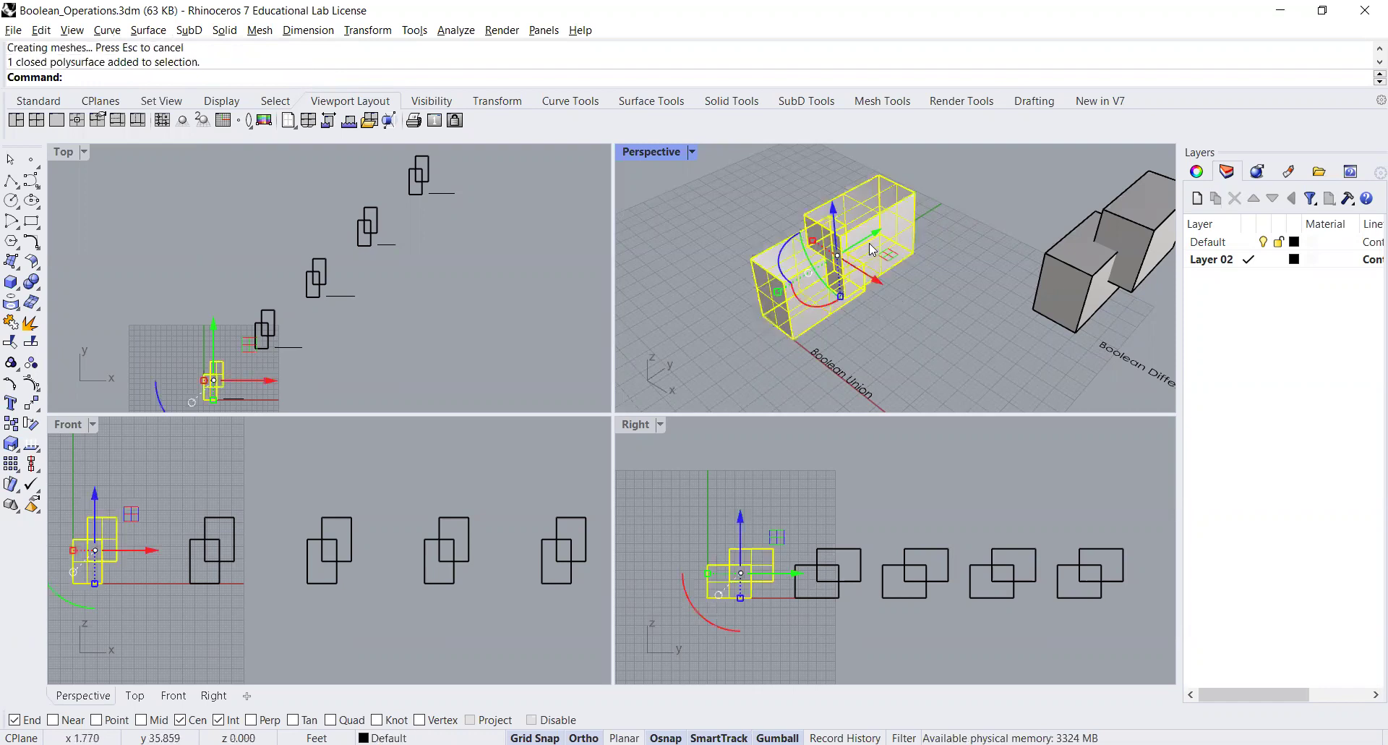
mouse_move(894, 231)
left_mouse_down()
mouse_move(860, 243)
mouse_move(883, 247)
left_mouse_up()
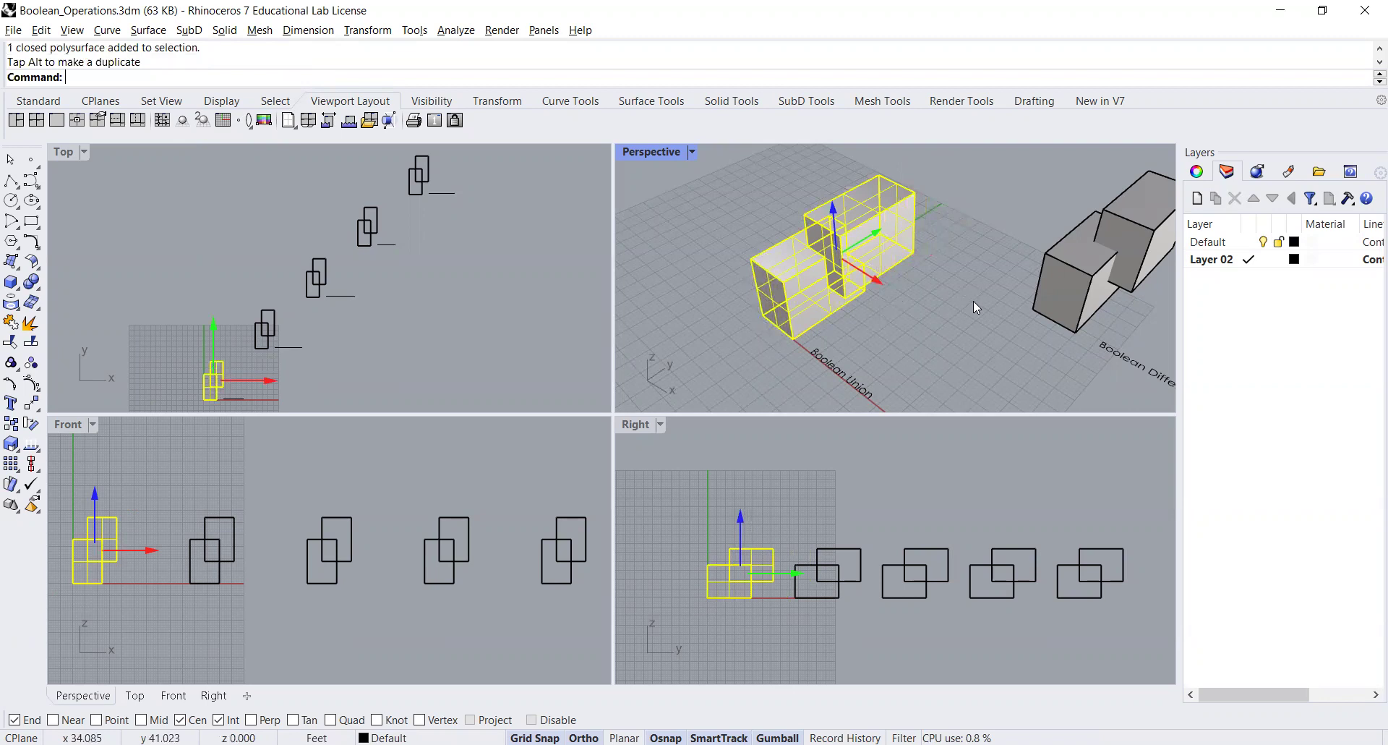
left_click(973, 301)
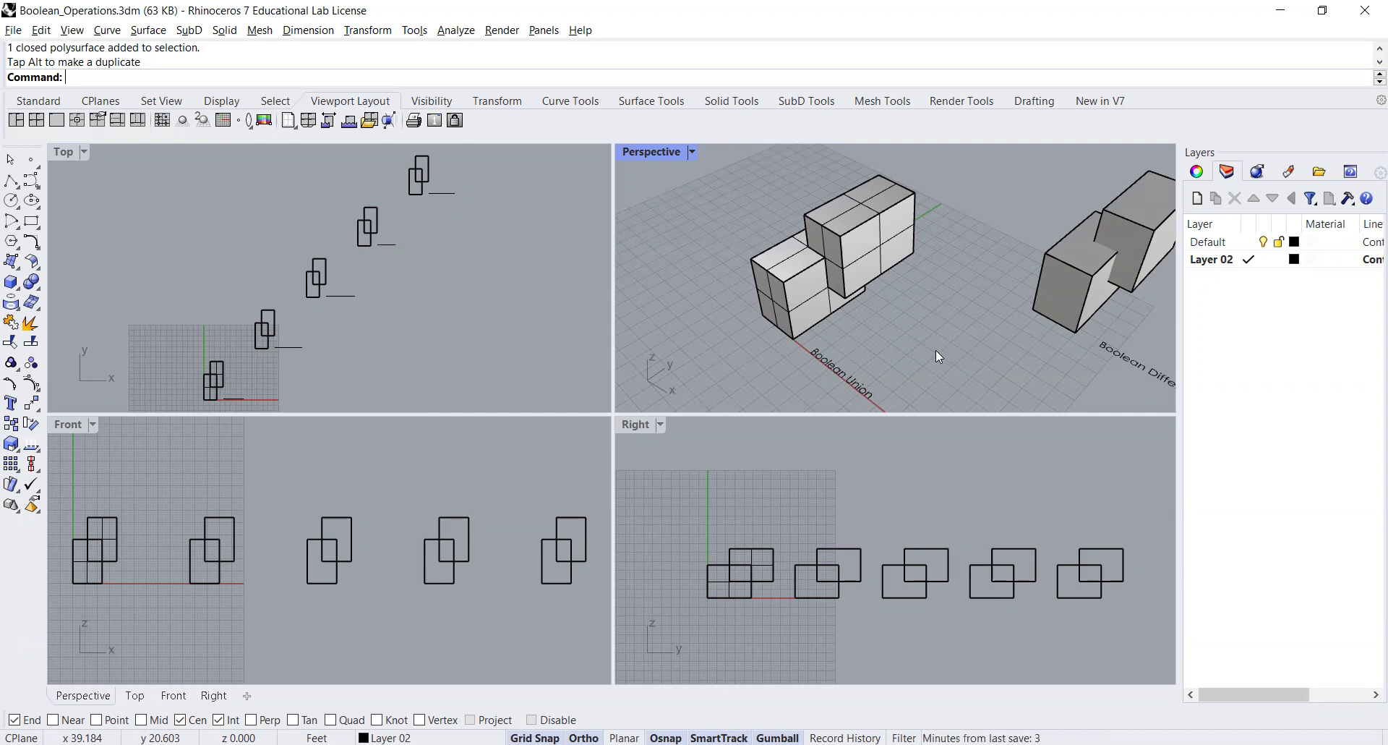
Step: Subtract the upper box from the lower box beside the Boolean Difference label with BooleanDifference
scroll(879, 284, "down", 3)
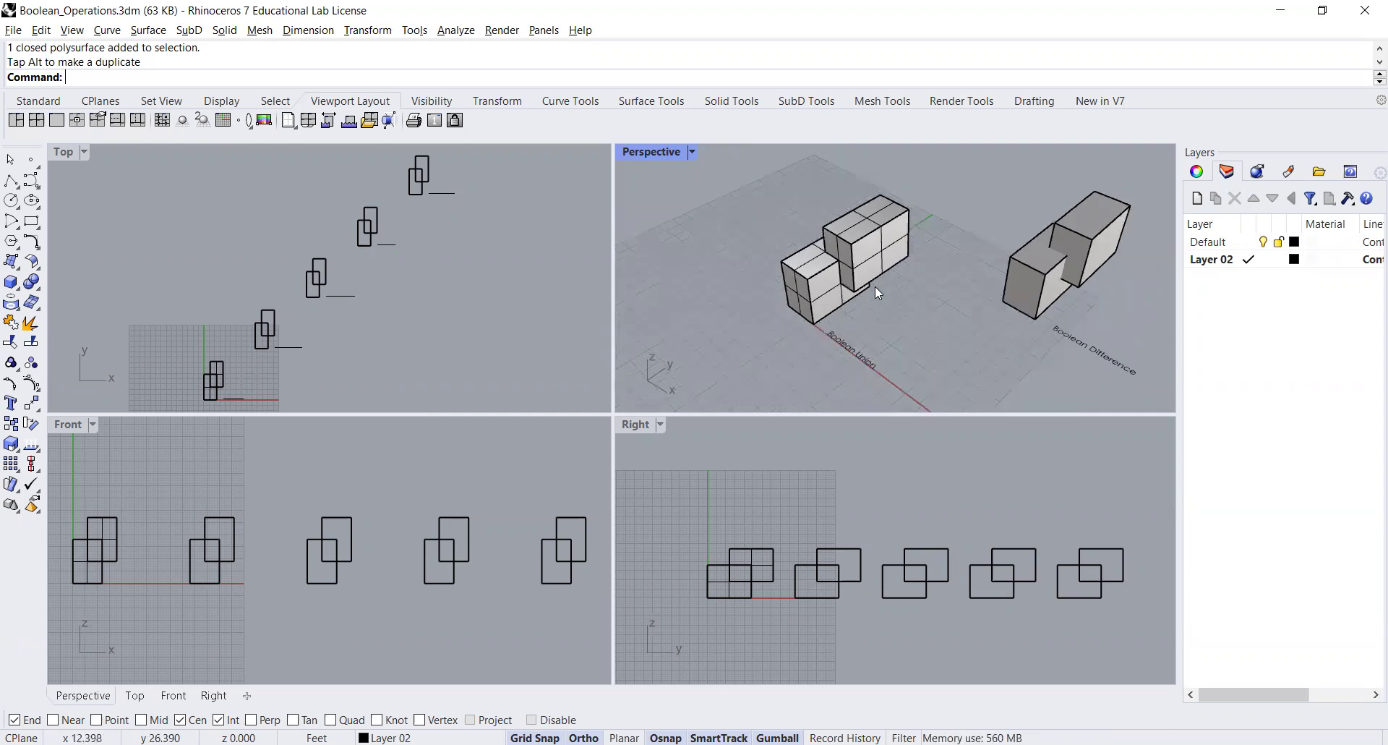
right_click_drag(903, 327, 864, 307)
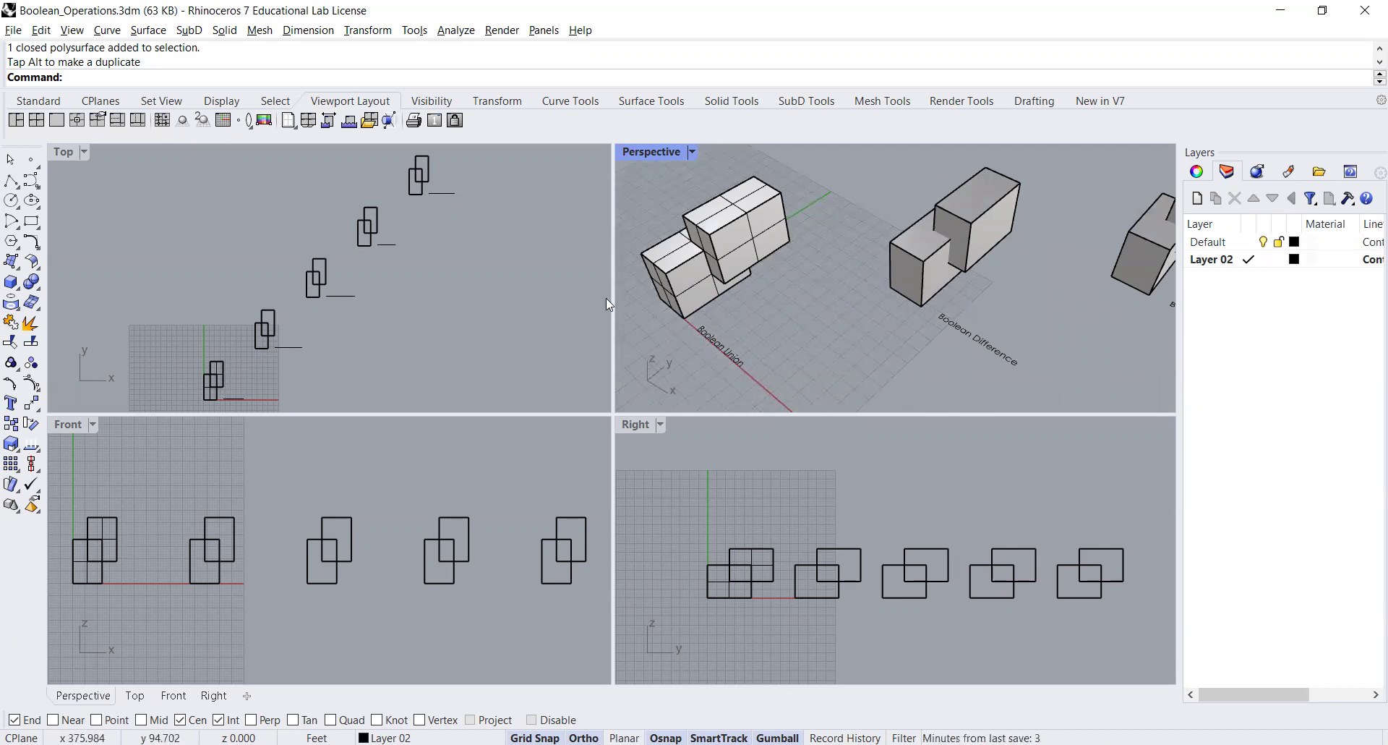
type("BooleanUnion")
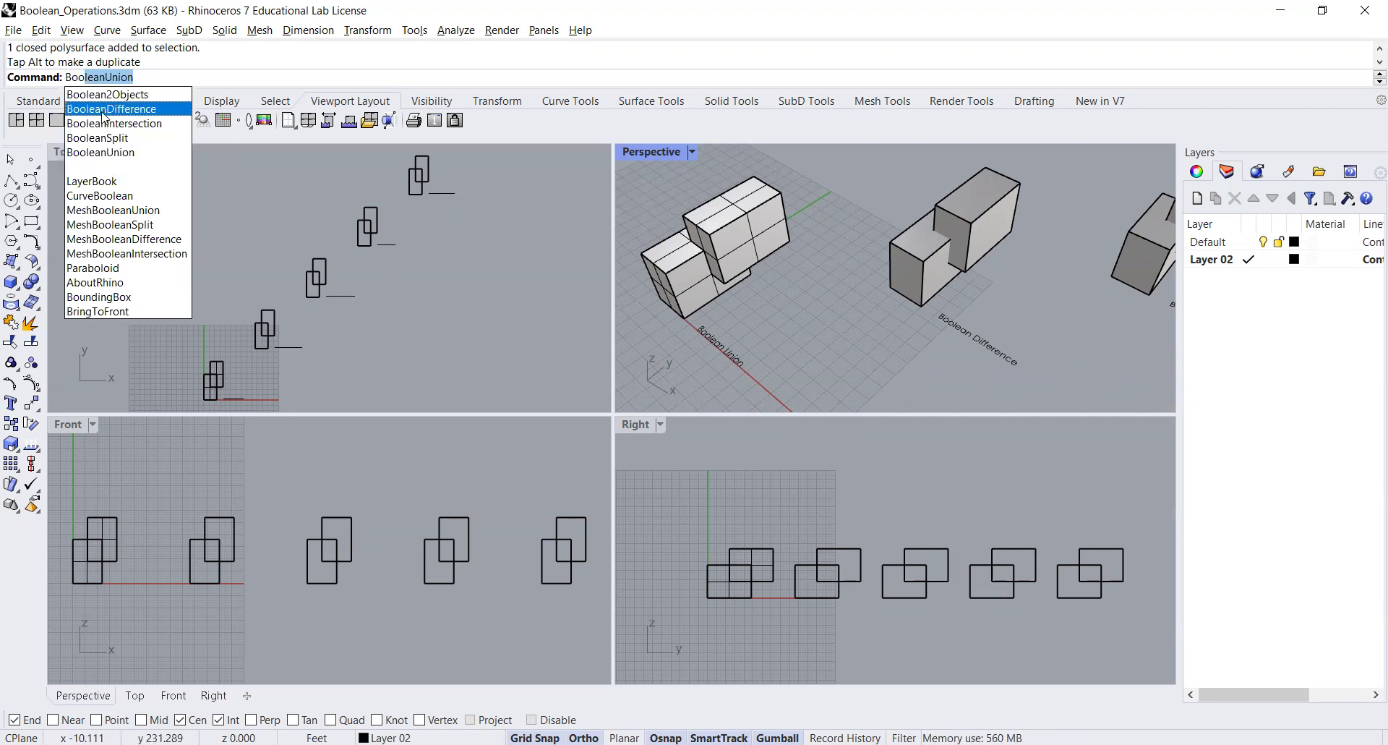
left_click(105, 111)
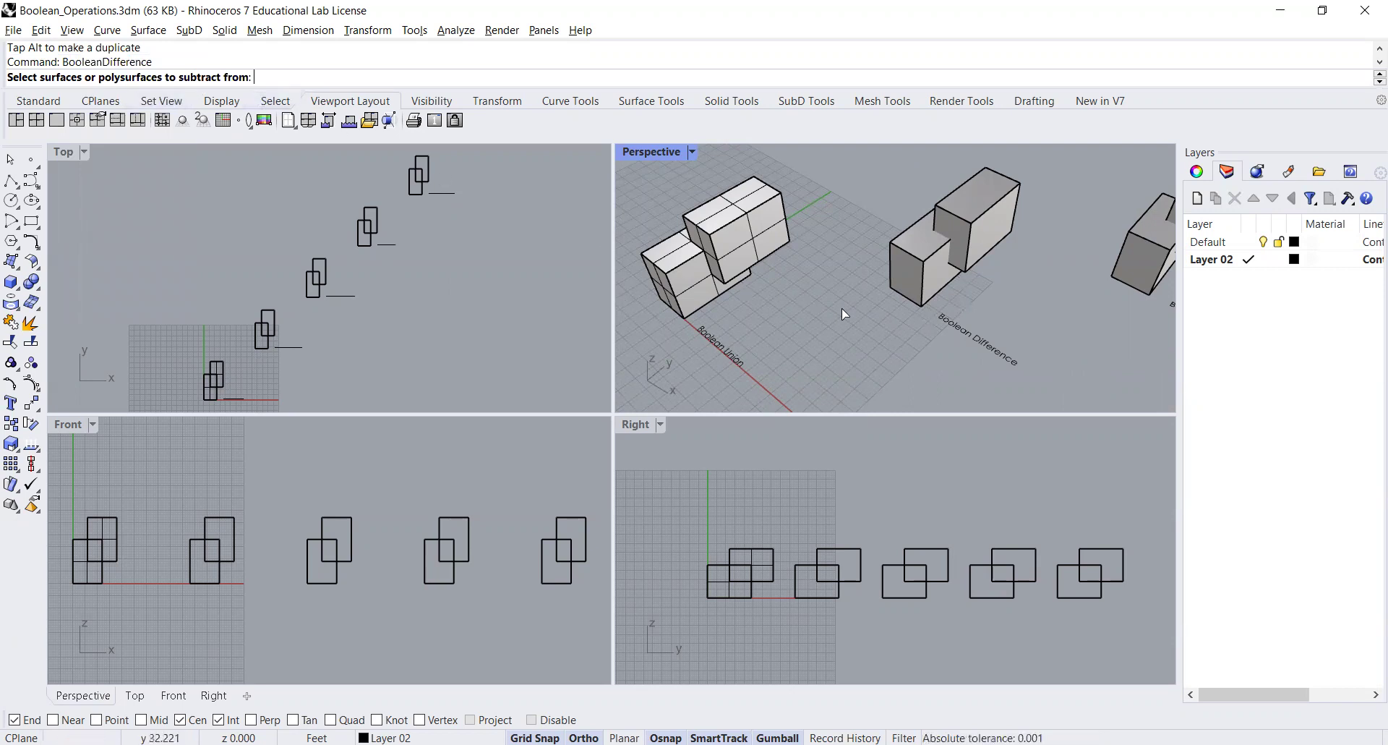
left_click(924, 269)
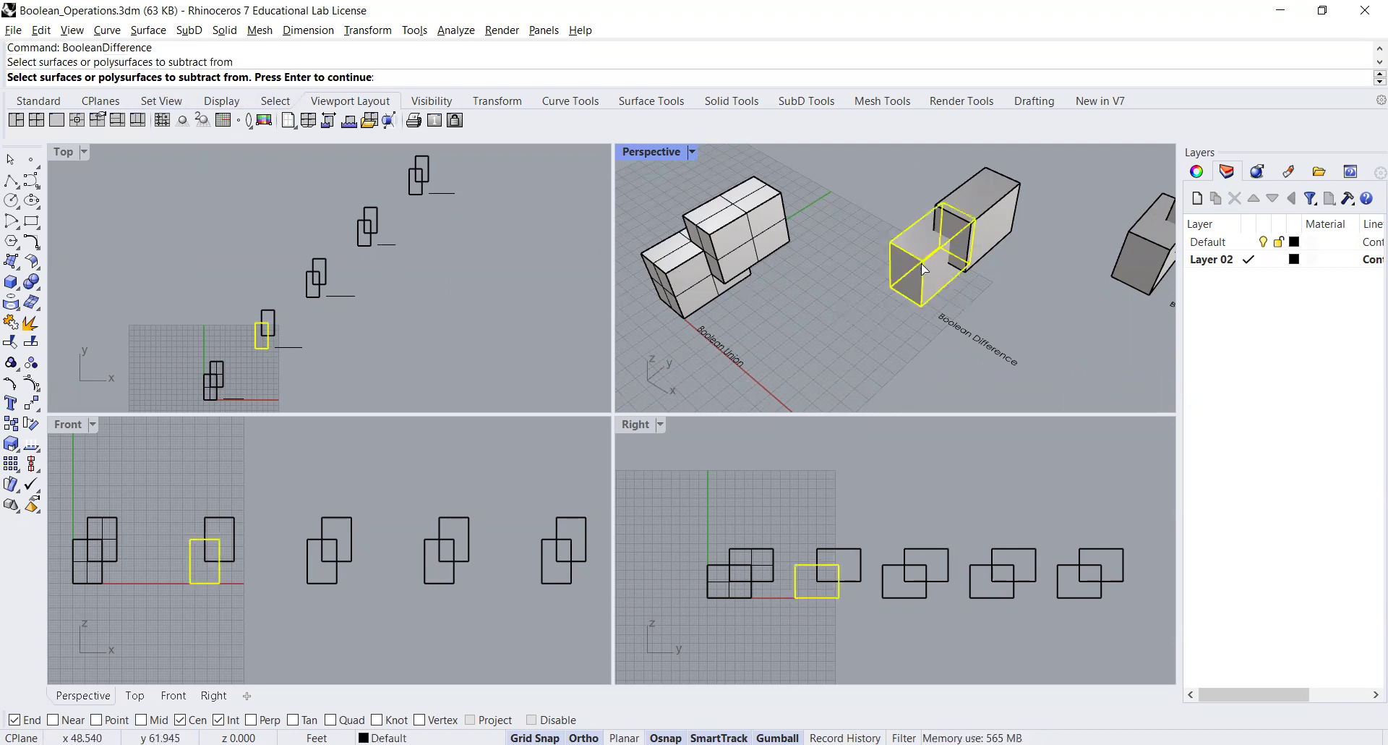
key("Return")
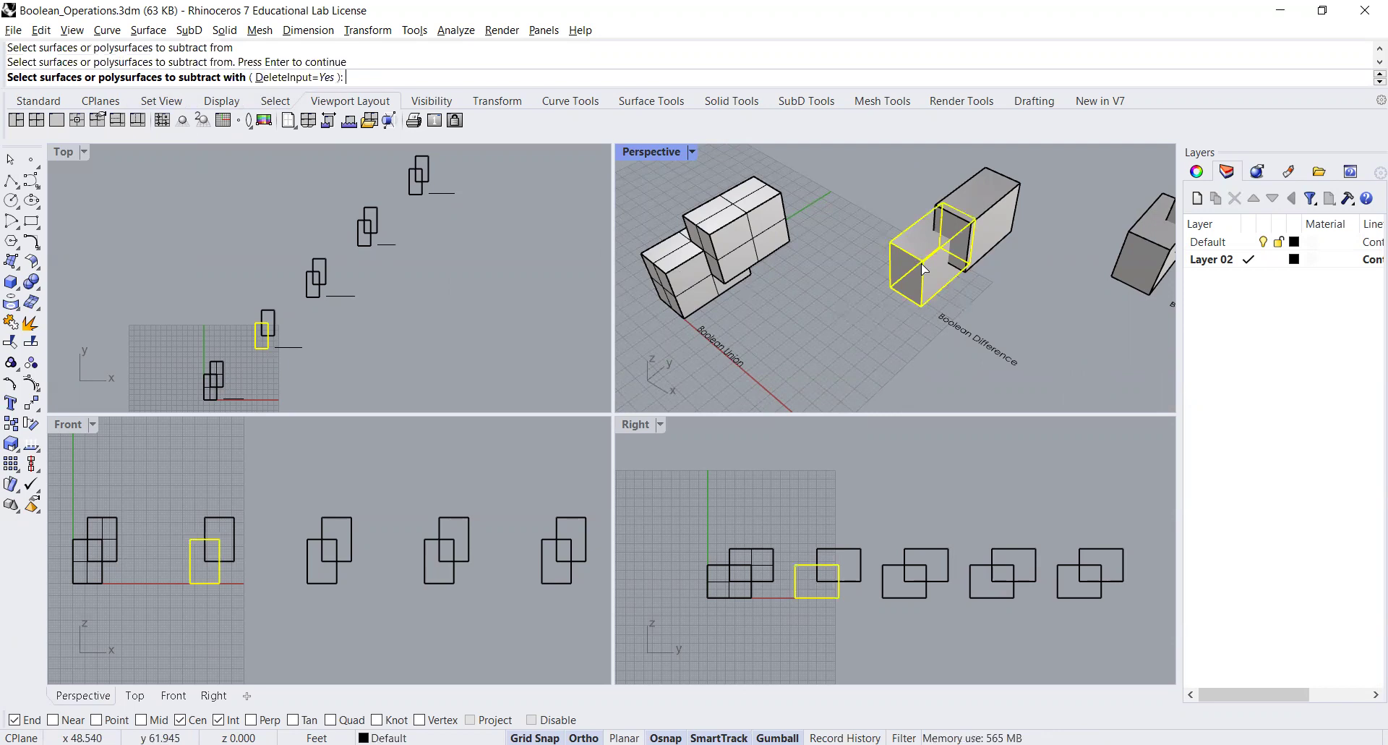
left_click(988, 214)
key("Return")
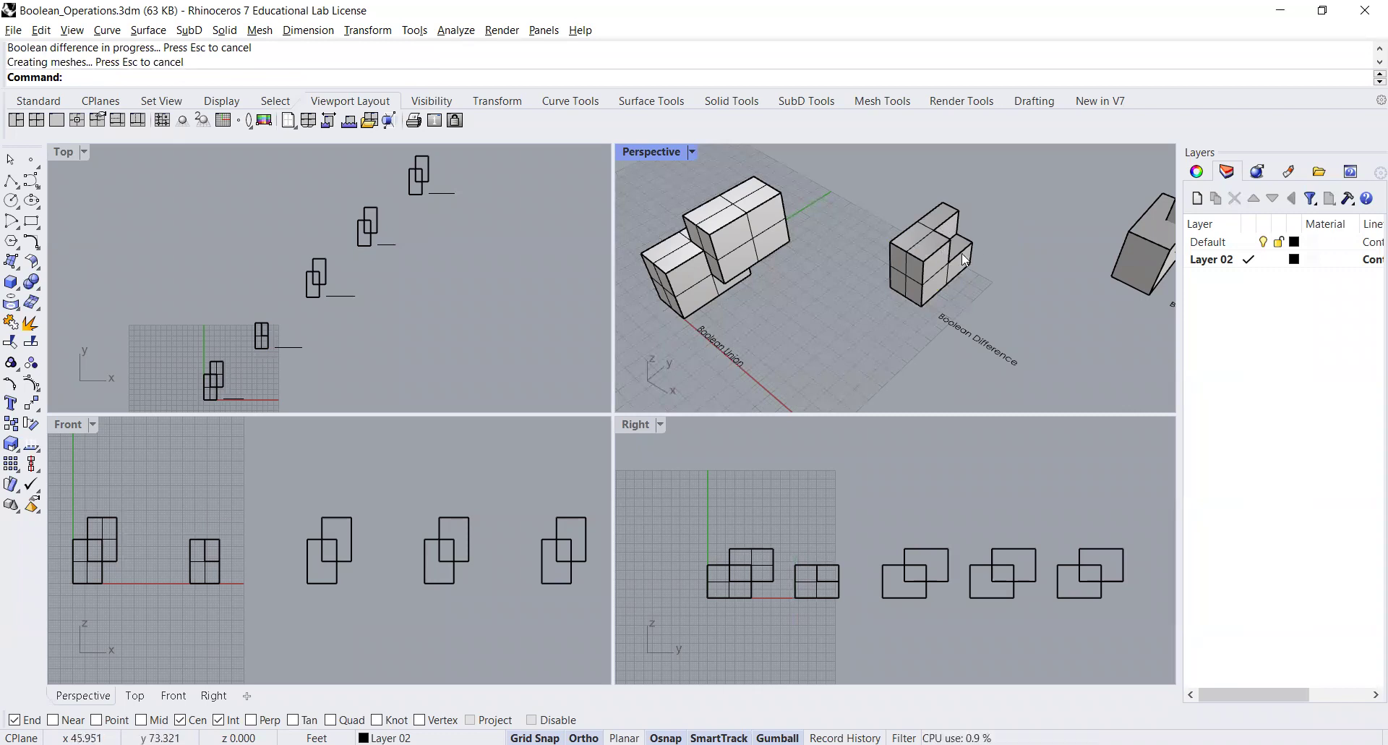
Step: Reduce the two overlapping boxes beside the Boolean Intersection label to their shared volume with BooleanIntersection, and check the result by selecting it
right_click_drag(956, 283, 978, 345)
right_click_drag(1059, 333, 790, 319, "shift")
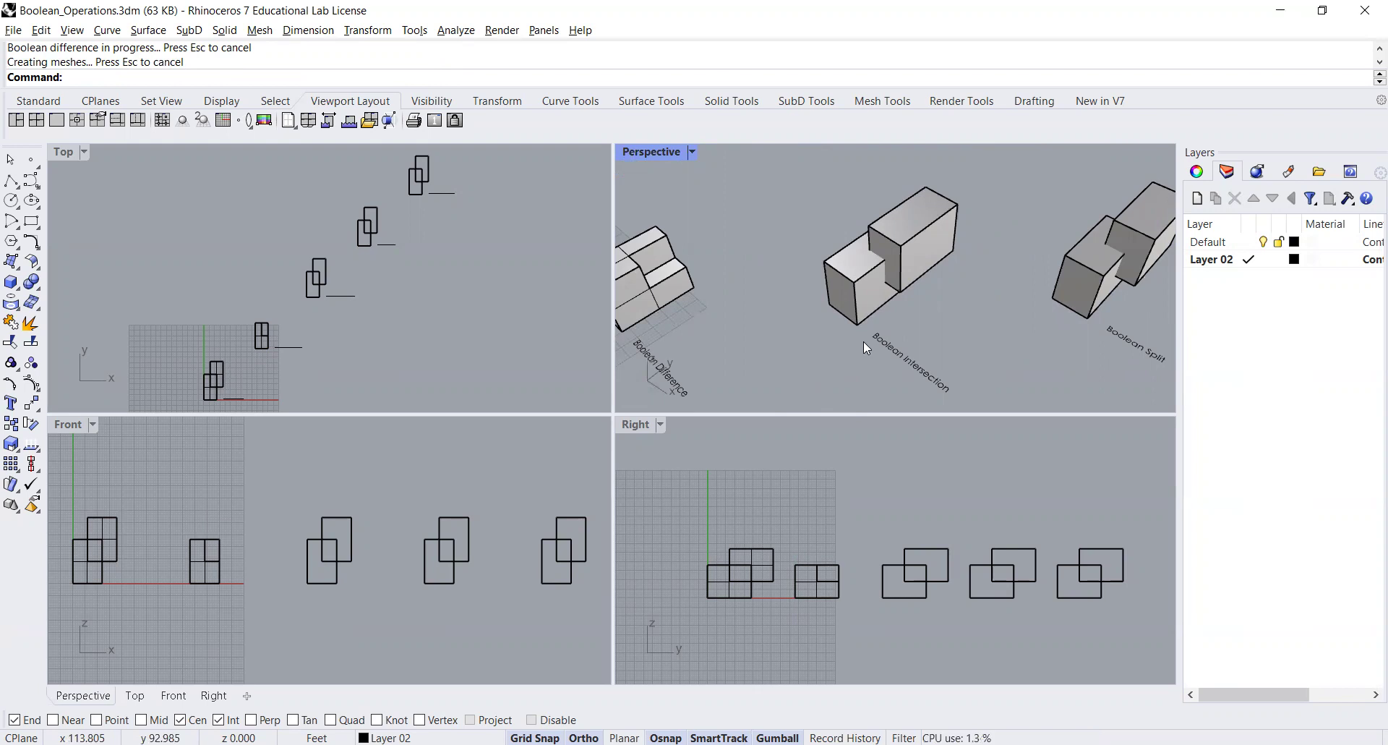
type("BooleanDifference")
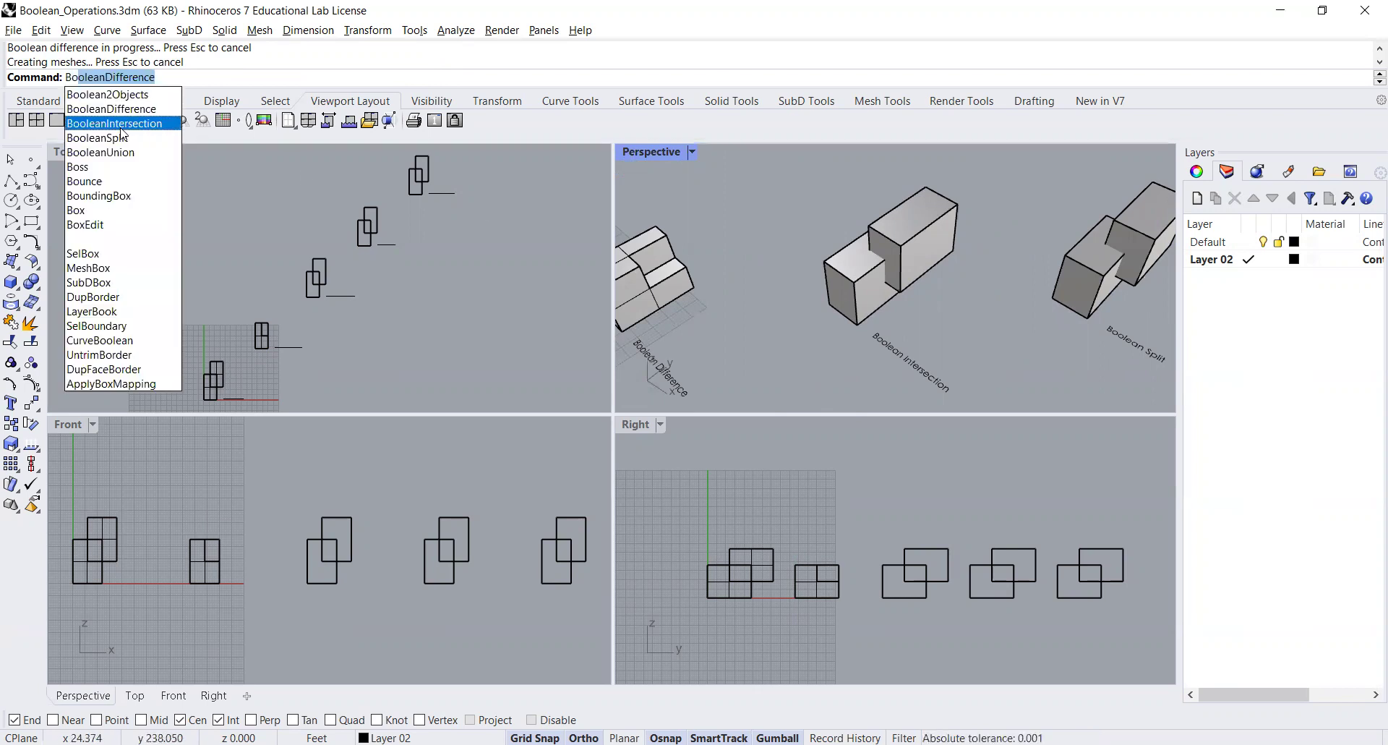
left_click(121, 126)
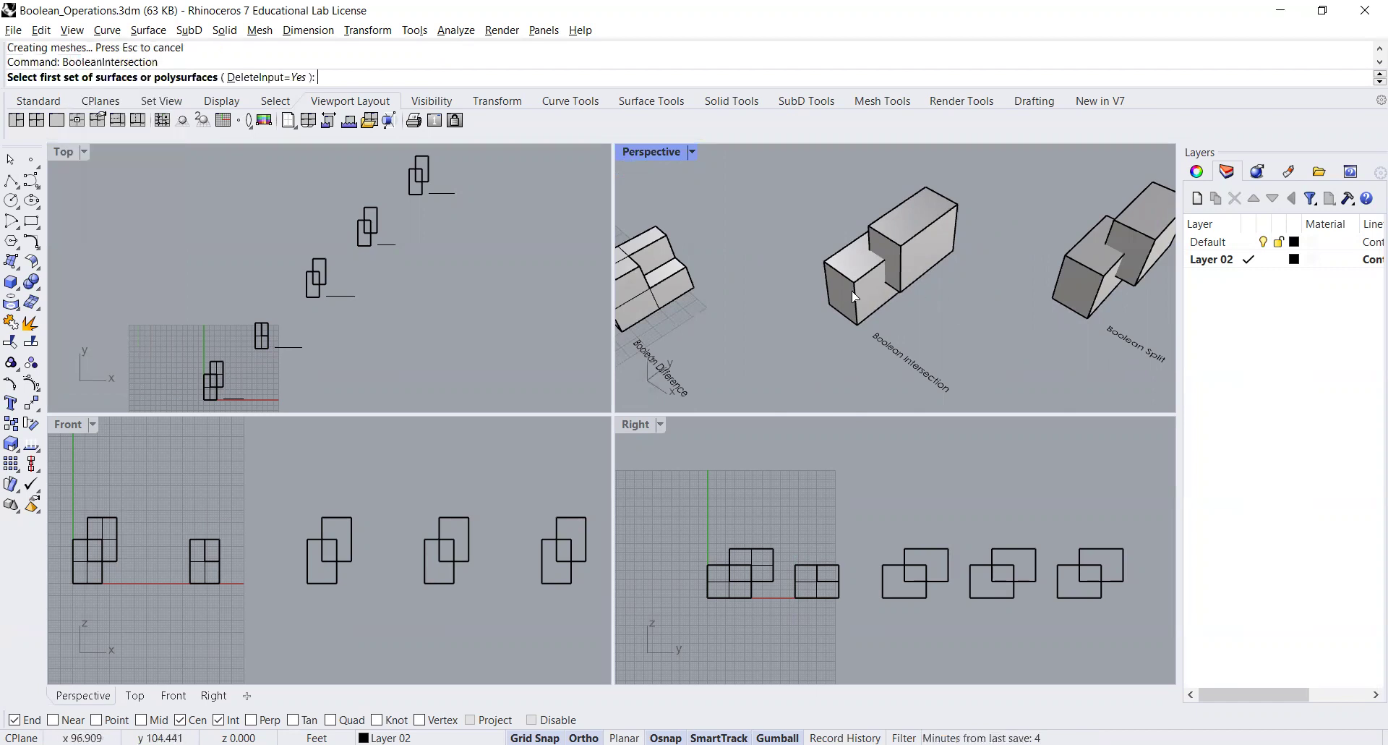
left_click(867, 303)
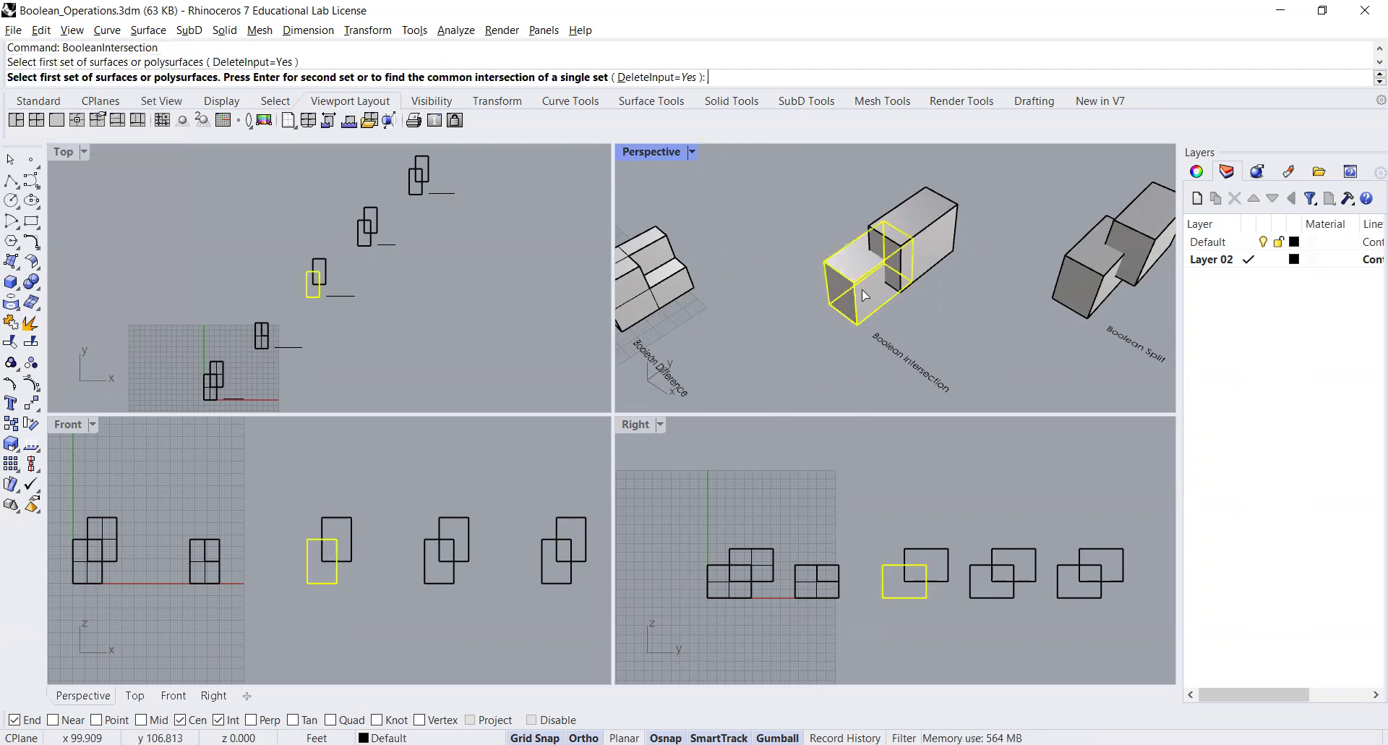
left_click(946, 241)
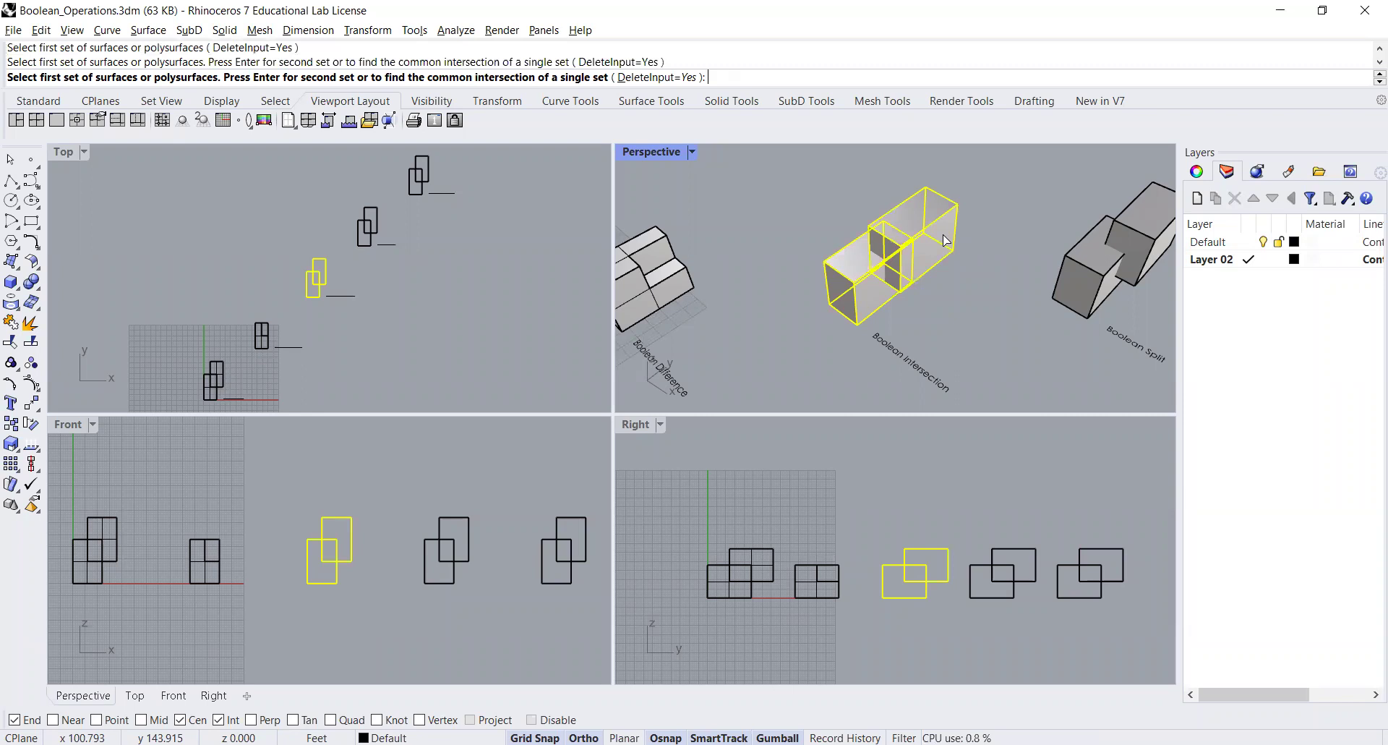
key("Return")
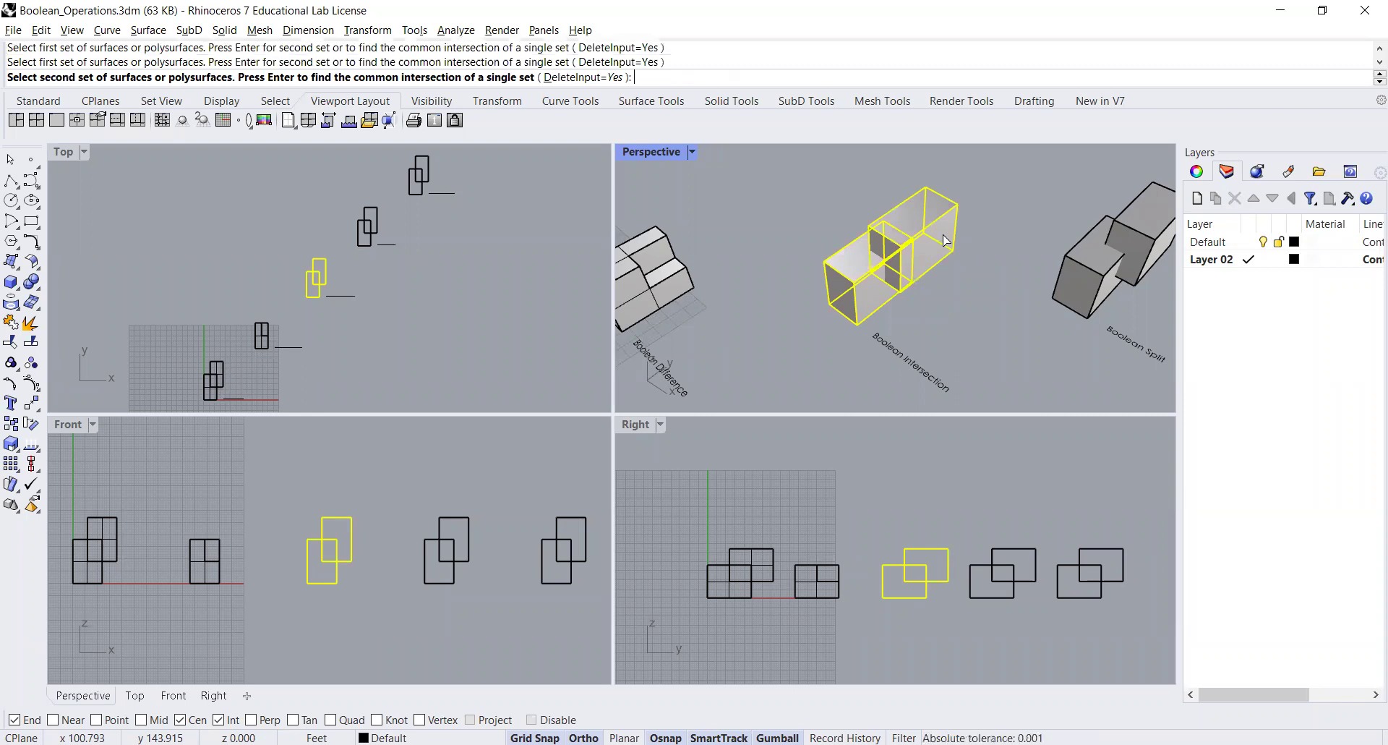
key("Return")
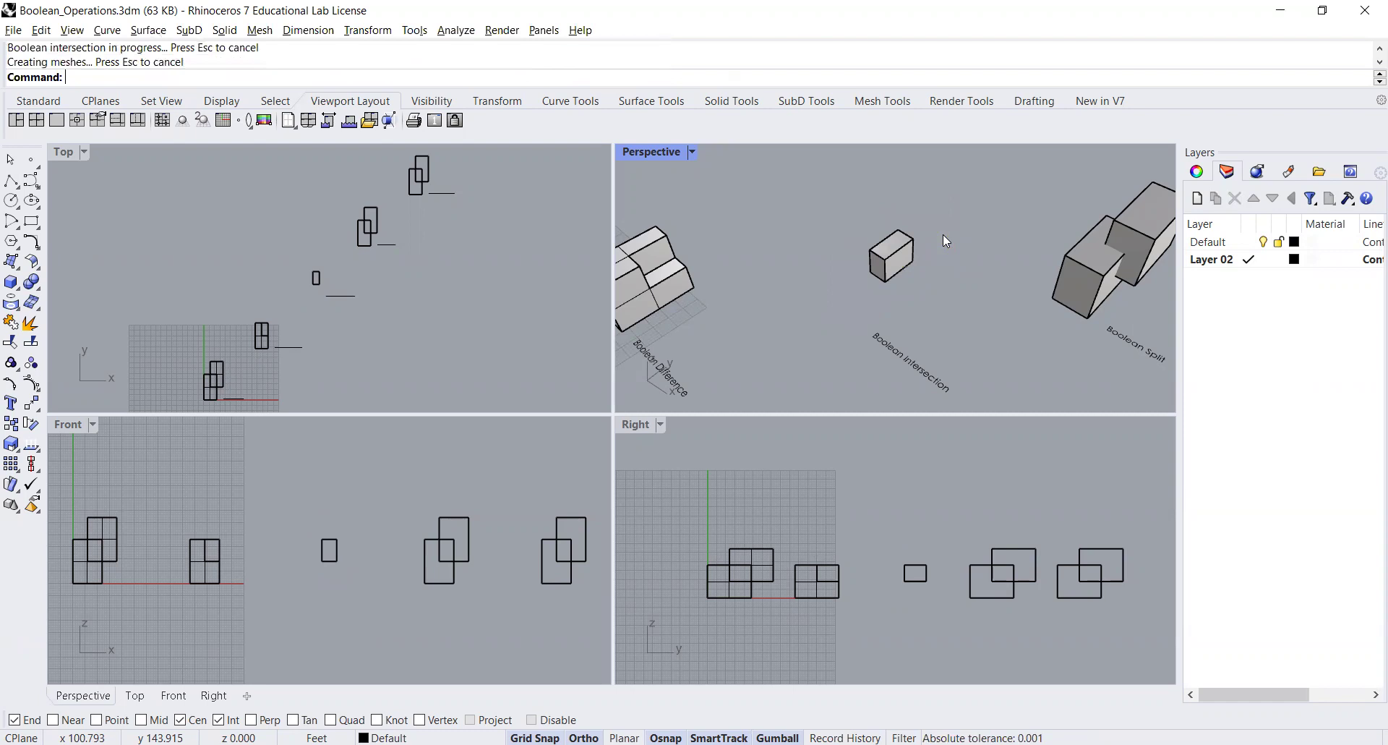
left_click(880, 266)
left_click(864, 311)
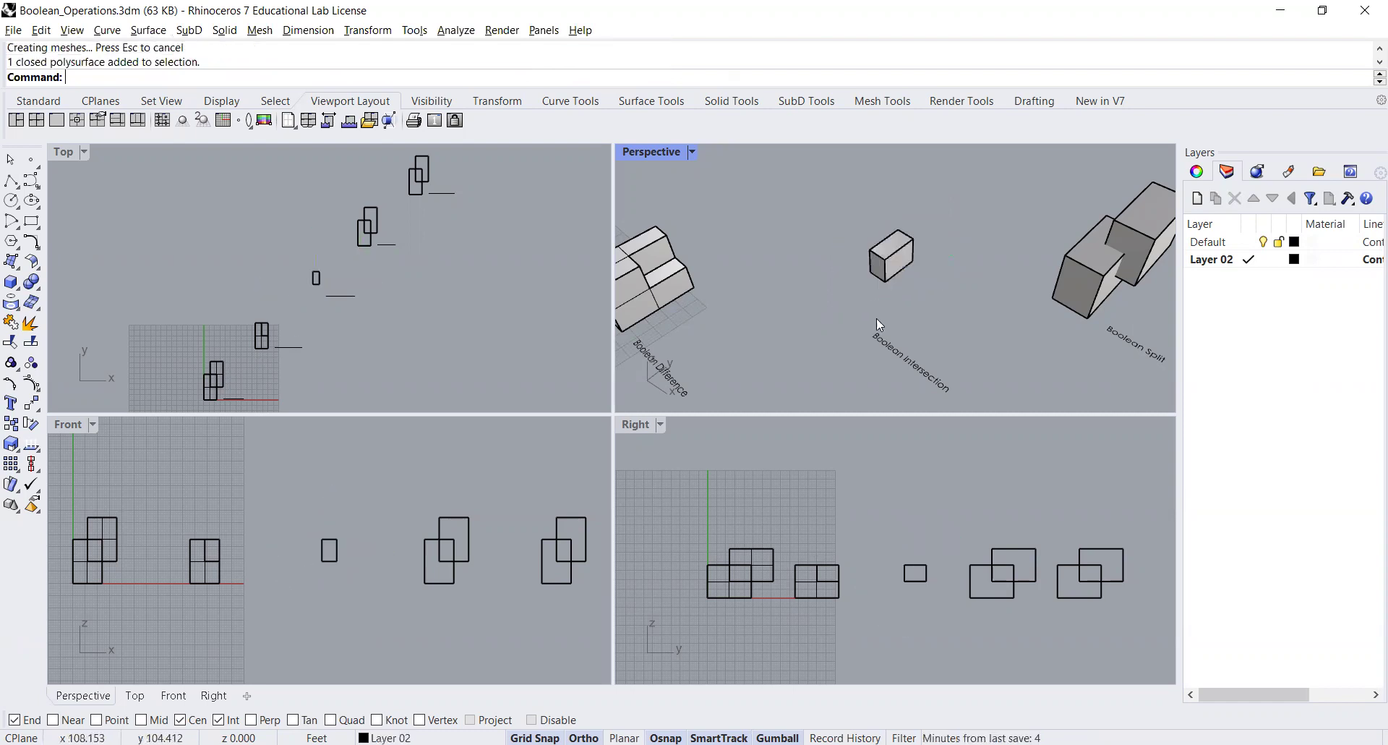
Step: Split the lower box beside the Boolean Split label with BooleanSplit, using the upper box as the cutting object
right_click_drag(923, 336, 719, 310)
right_click_drag(819, 338, 826, 344, "shift")
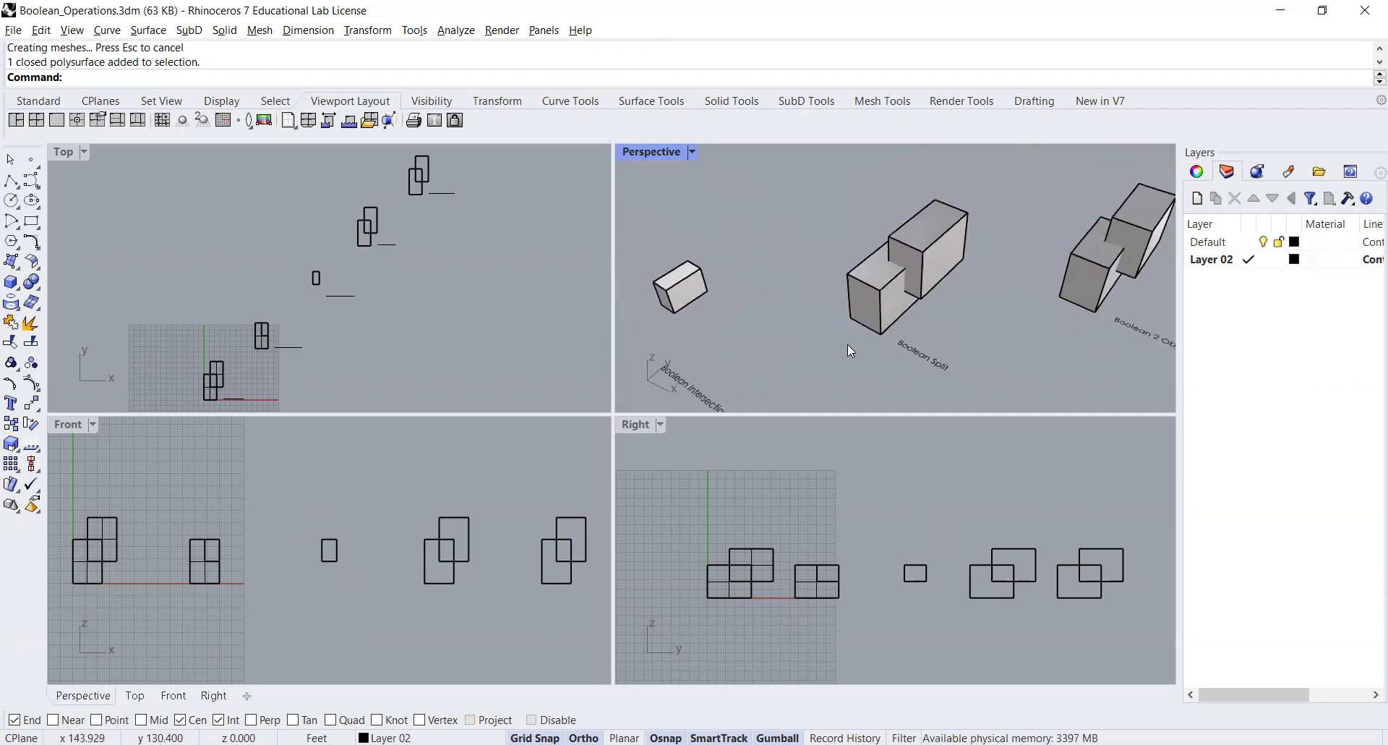
scroll(859, 333, "up", 2)
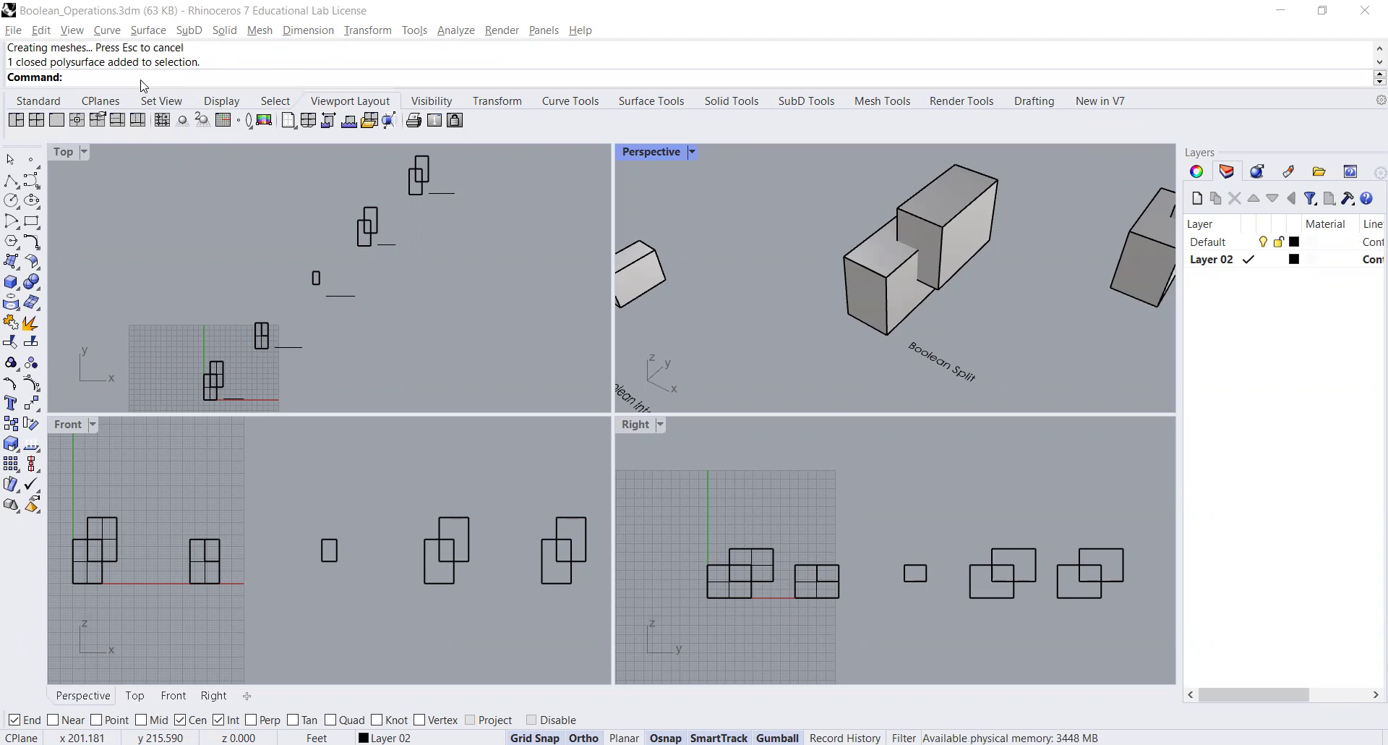
type("BooleanDifference")
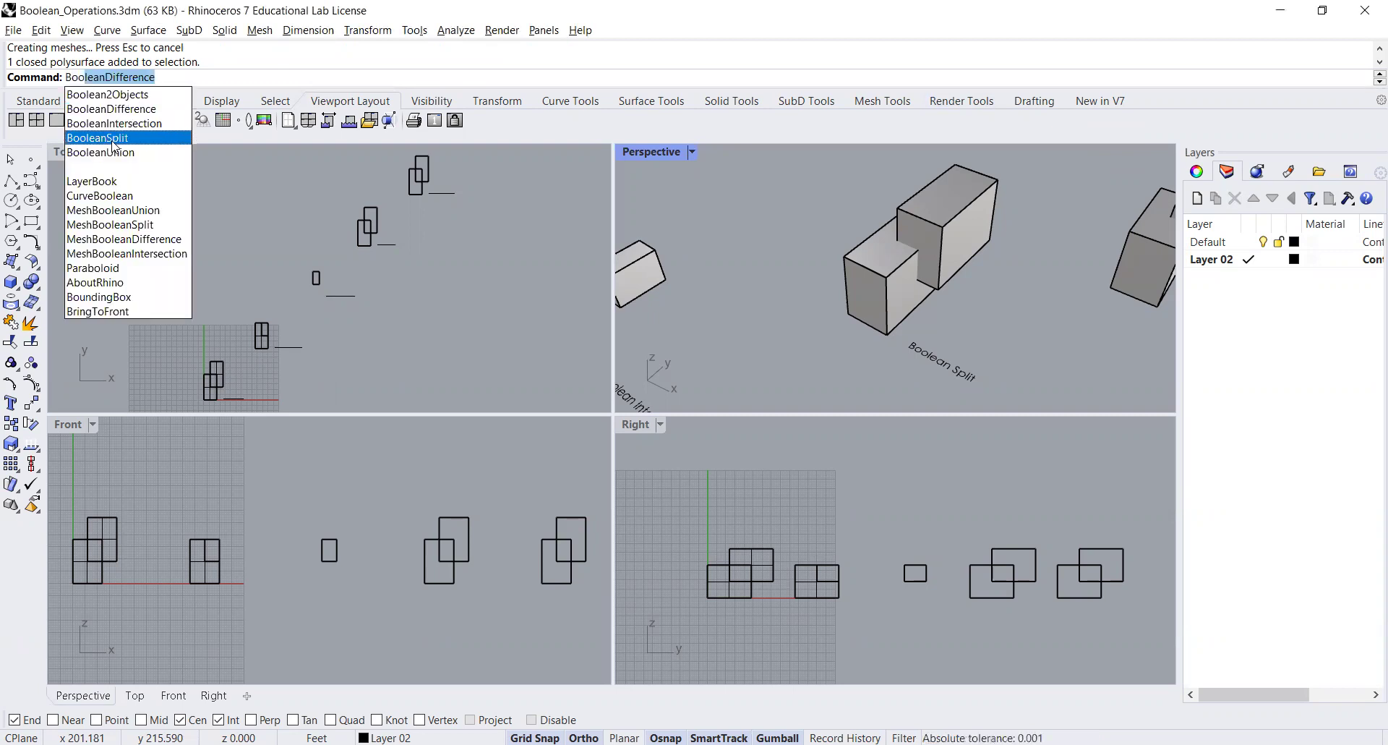
left_click(113, 144)
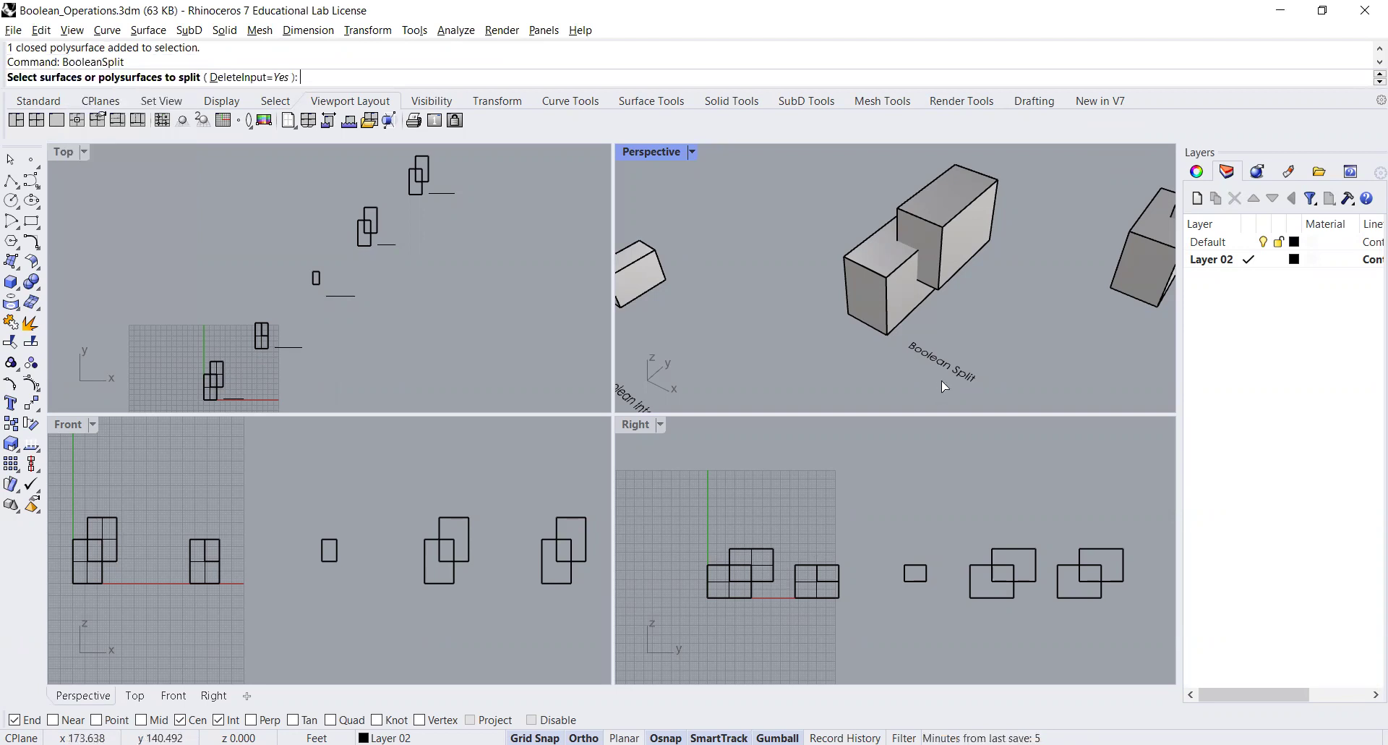
left_click(890, 292)
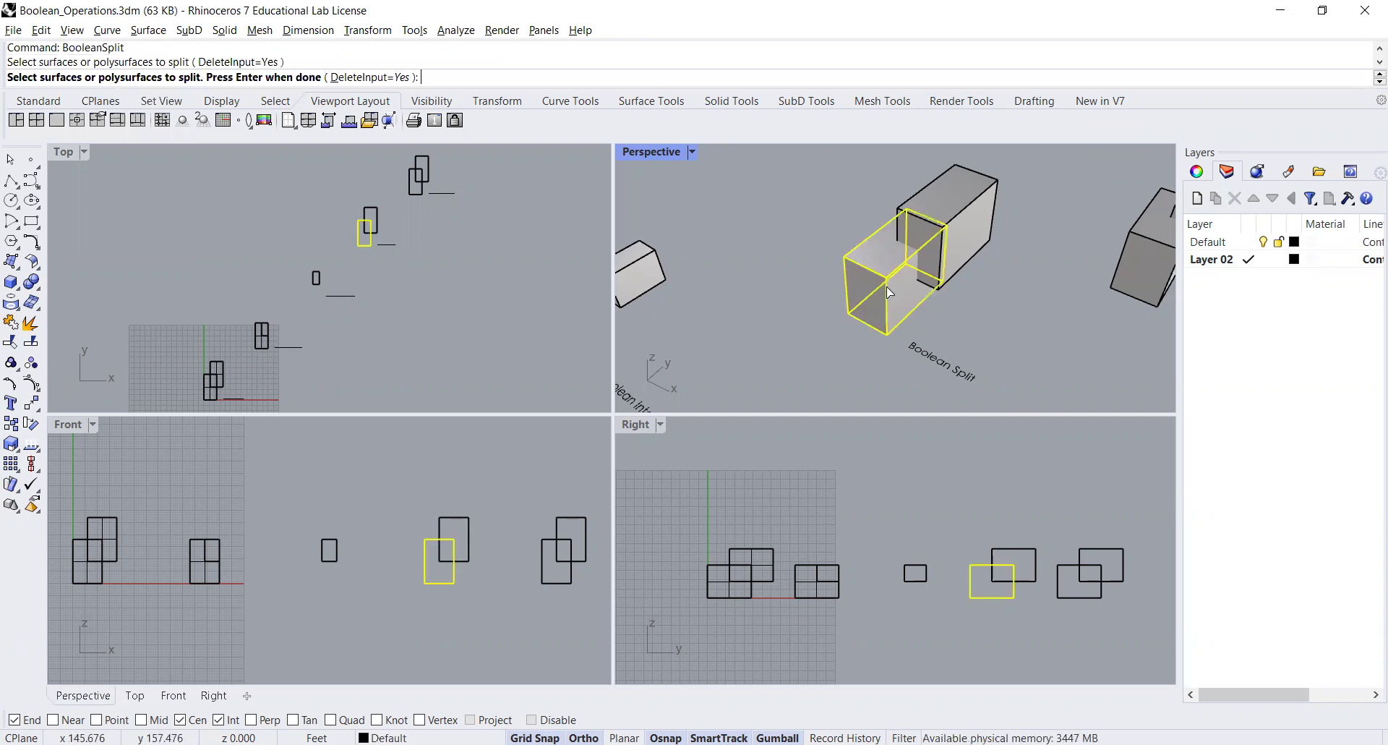
key("Return")
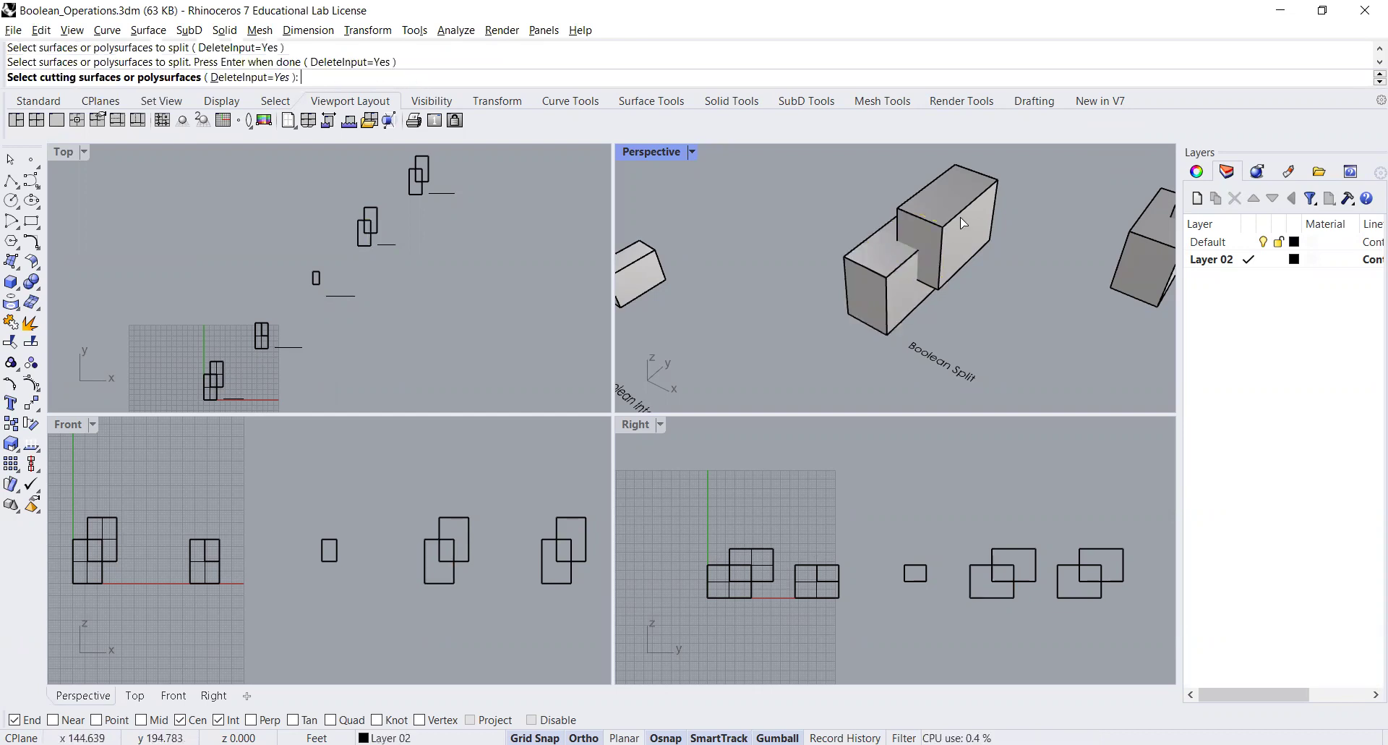
left_click(961, 217)
key("Return")
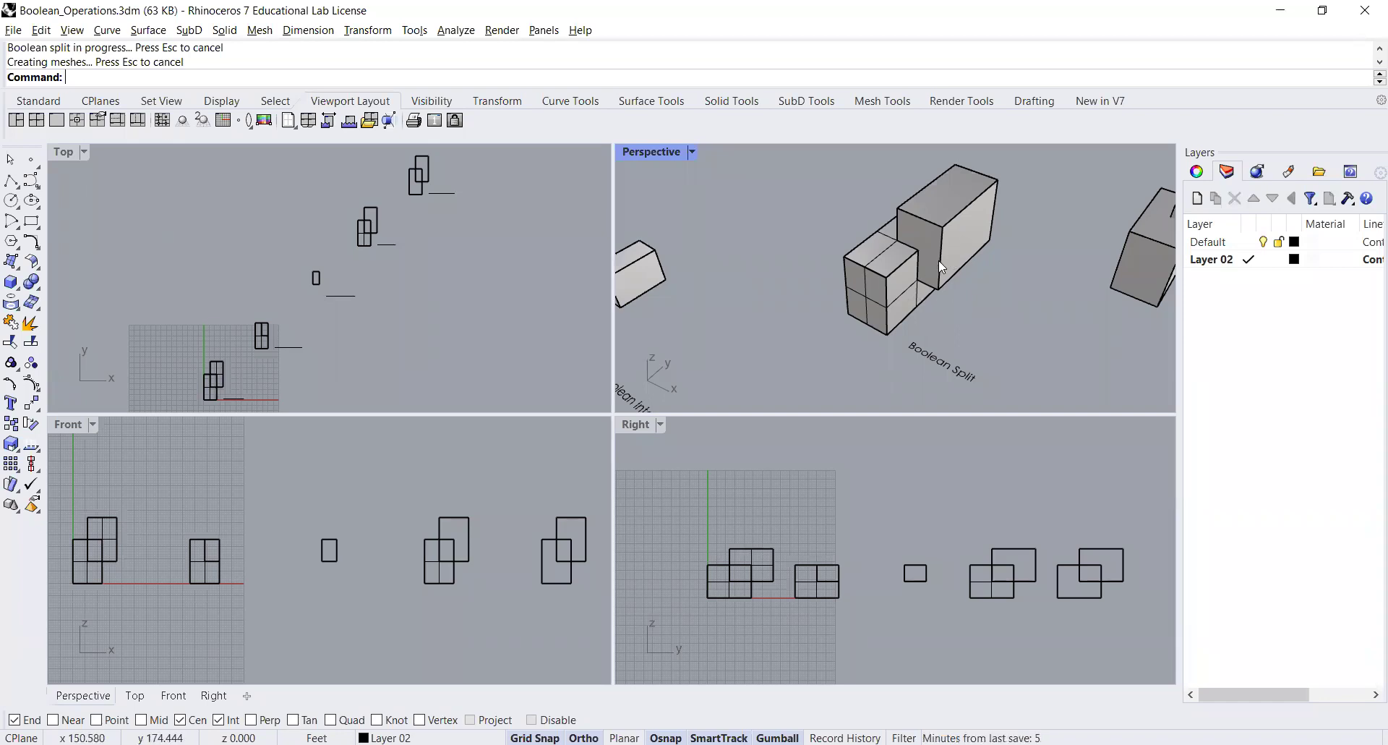
Step: Select the split lower solid and the upper box beside the Boolean Split label in turn to check them, clearing the selection each time
left_click(885, 270)
key("Escape")
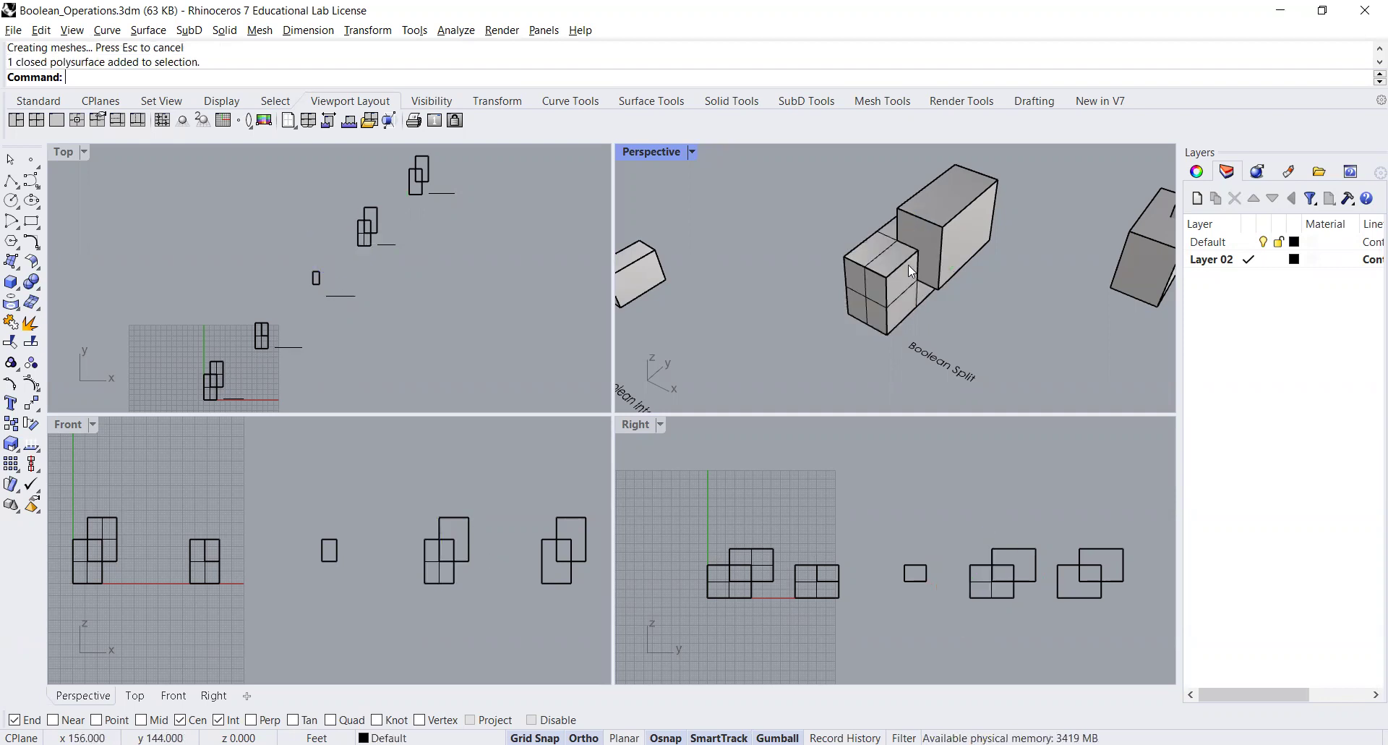
left_click(944, 225)
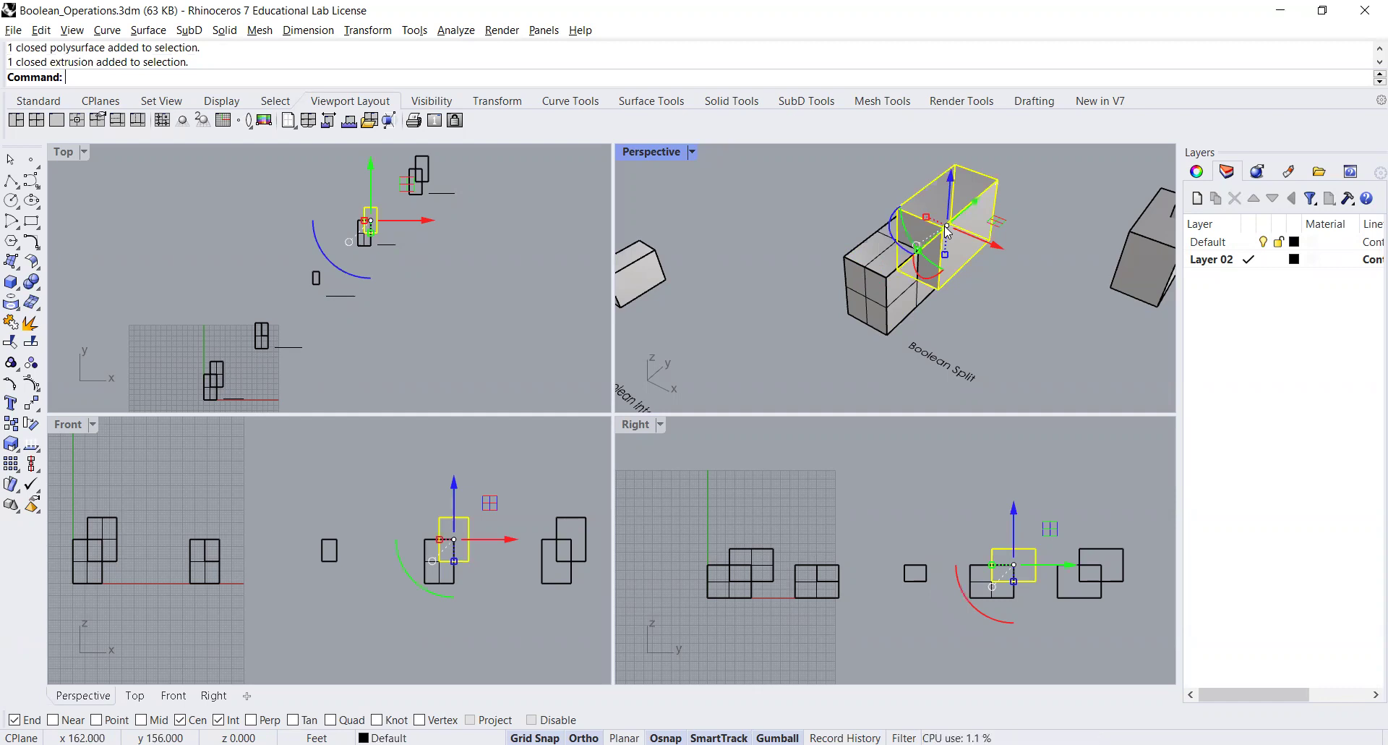
key("Escape")
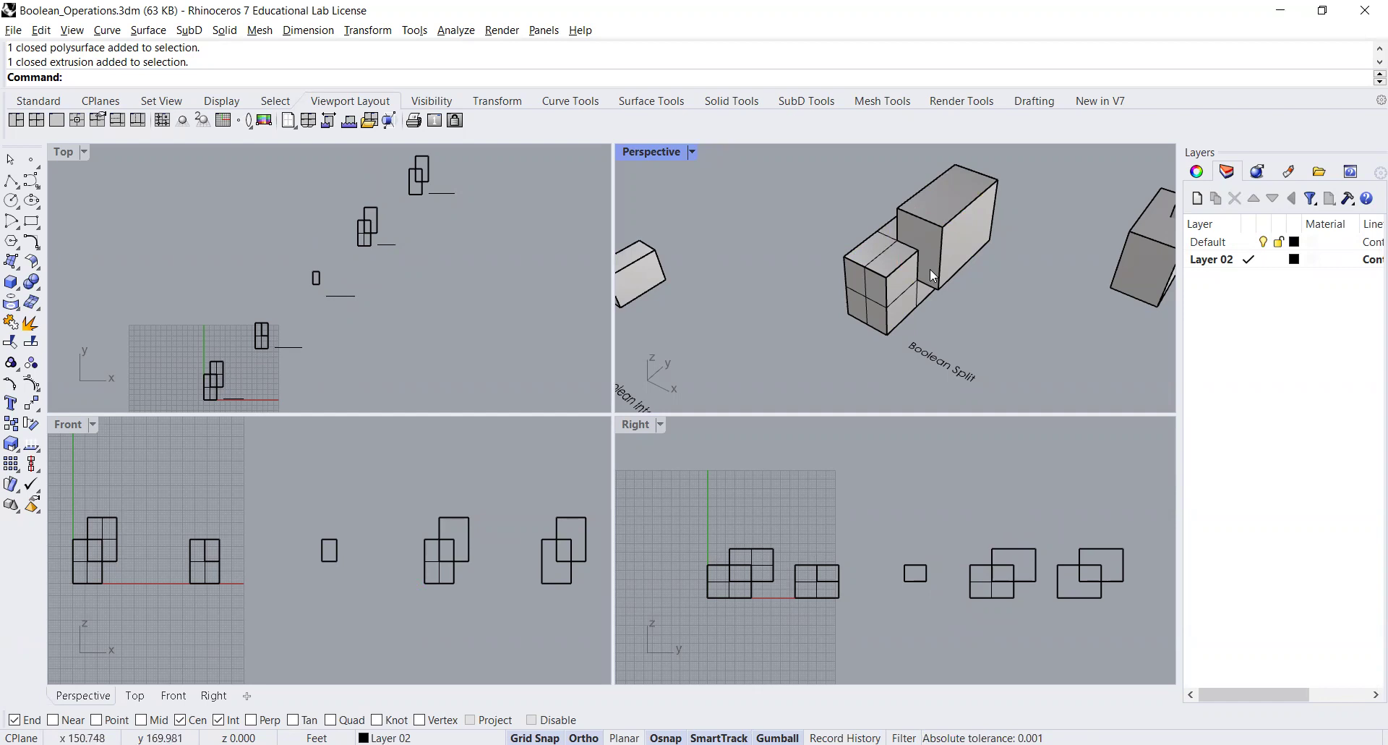
Step: Move the upper box and the small overlap piece beside the Boolean Split label away from the notched lower solid
left_click(939, 227)
left_click_drag(972, 207, 1007, 186)
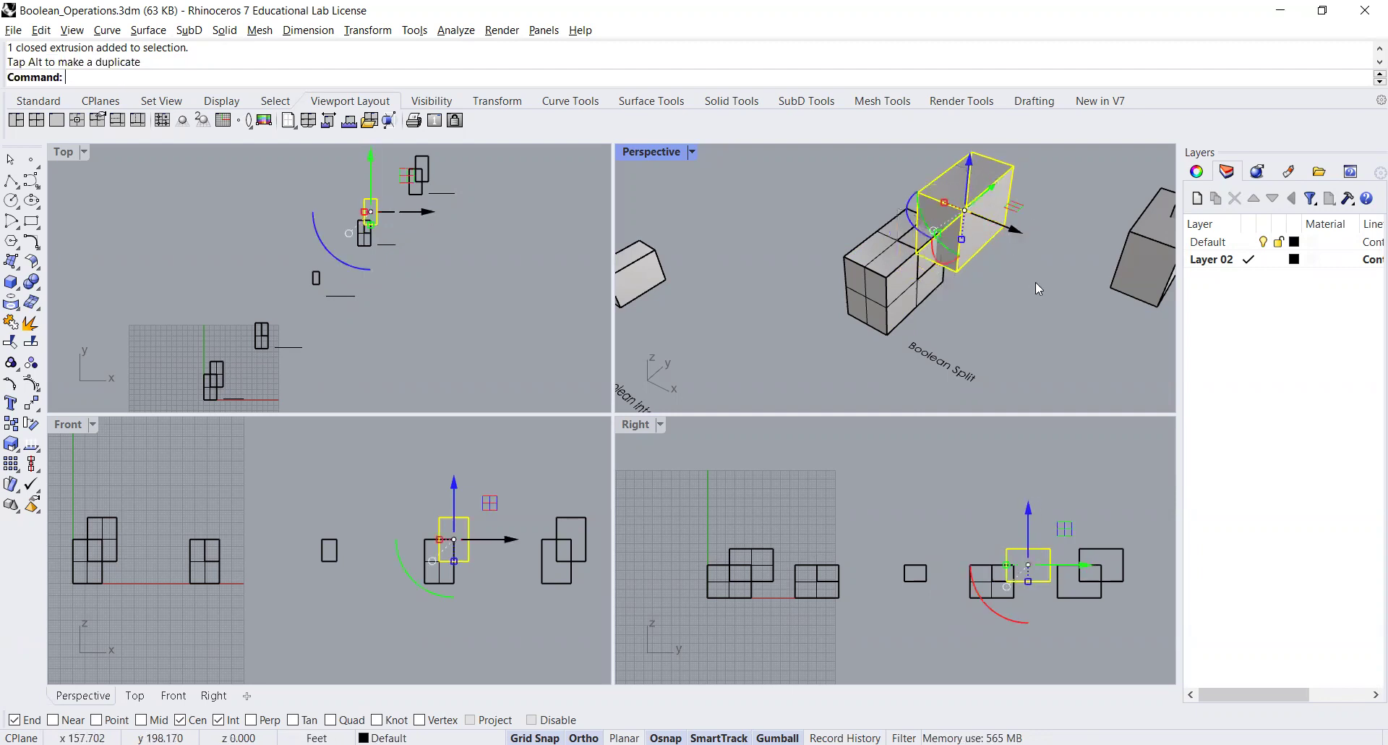
left_click(950, 287)
left_click(929, 247)
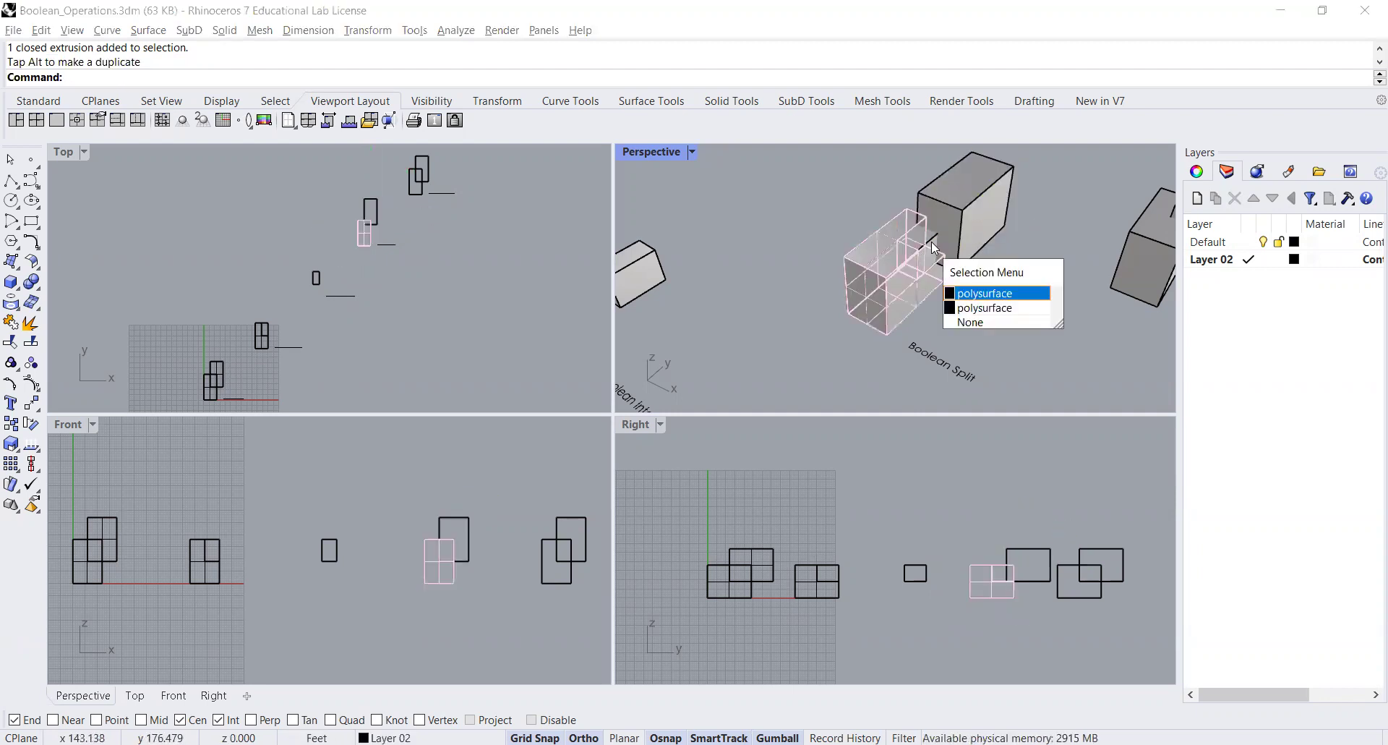
key("Return")
left_click_drag(969, 271, 1038, 319)
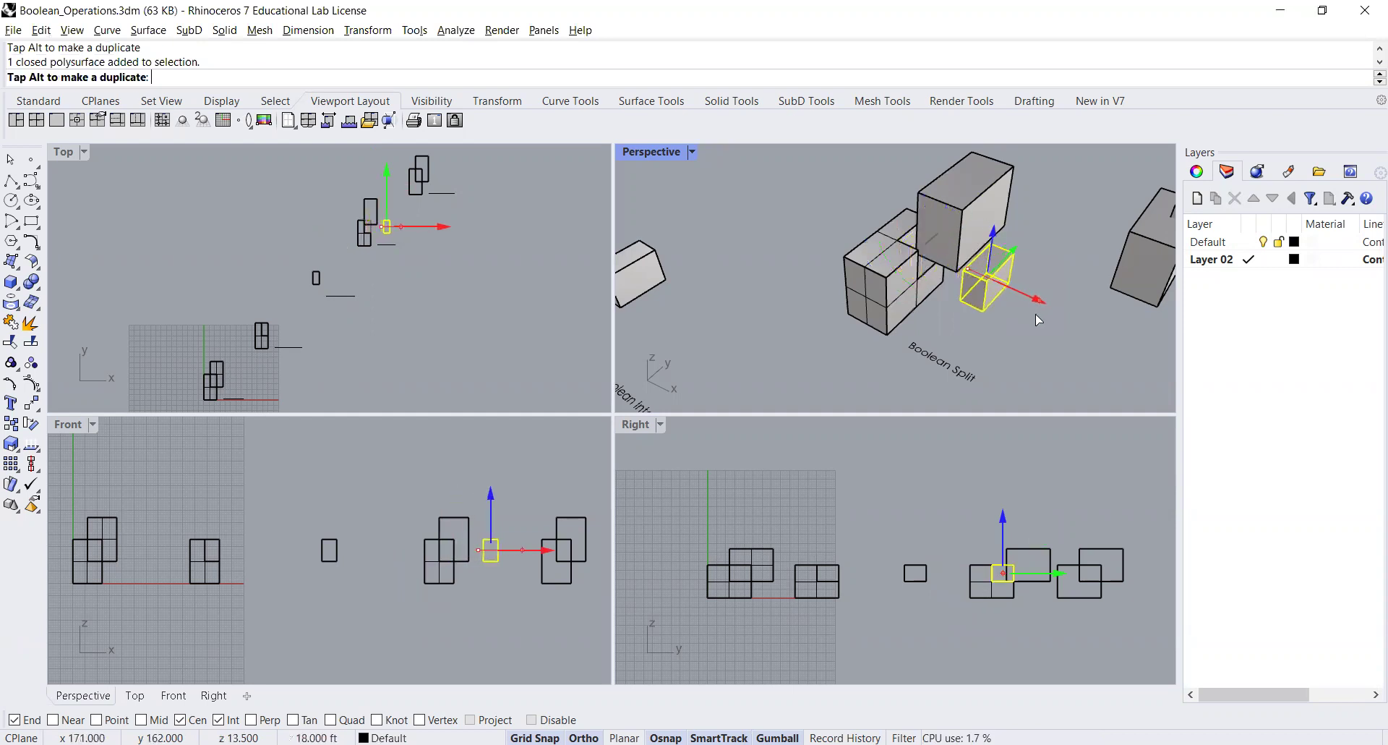
left_click(984, 191)
left_click_drag(995, 191, 1014, 183)
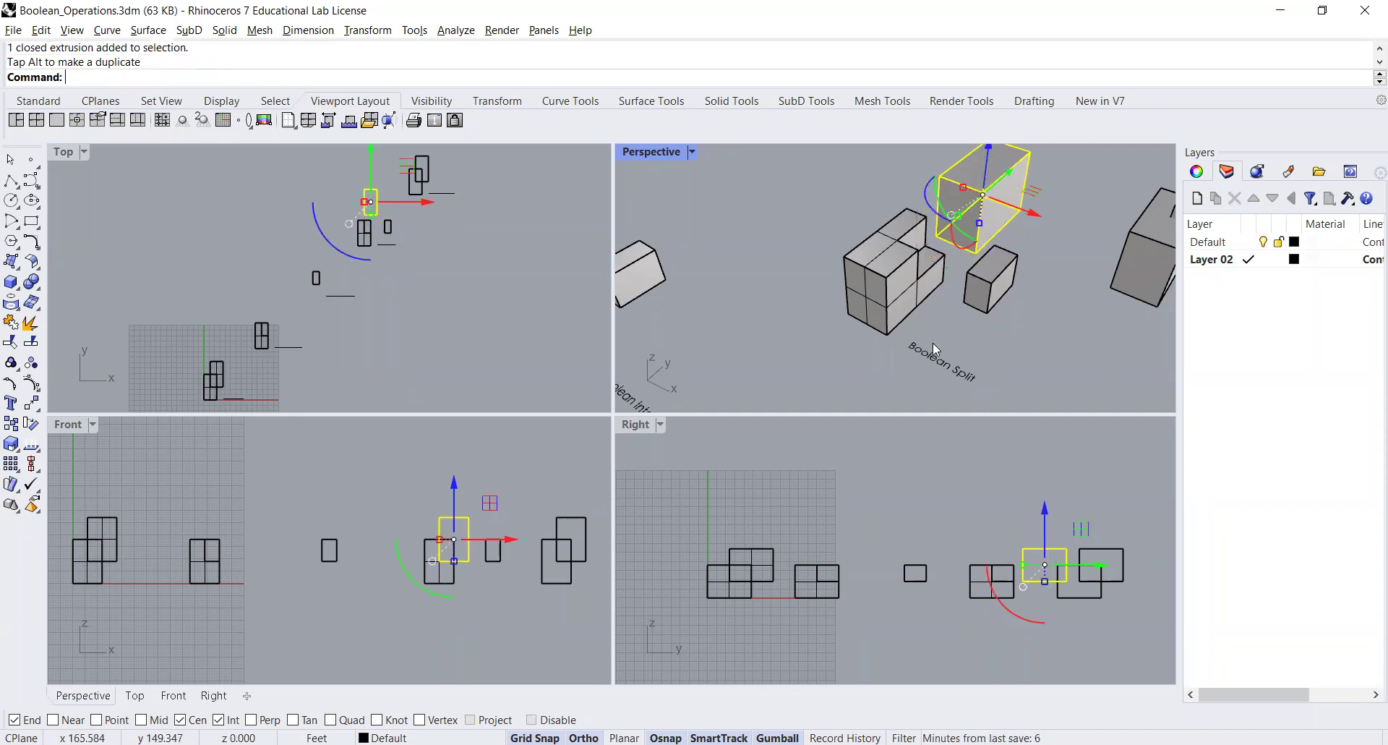
left_click(1021, 340)
Step: Select each of the three separated pieces beside the Boolean Split label in turn to inspect them, and clear the selection
left_click(974, 220)
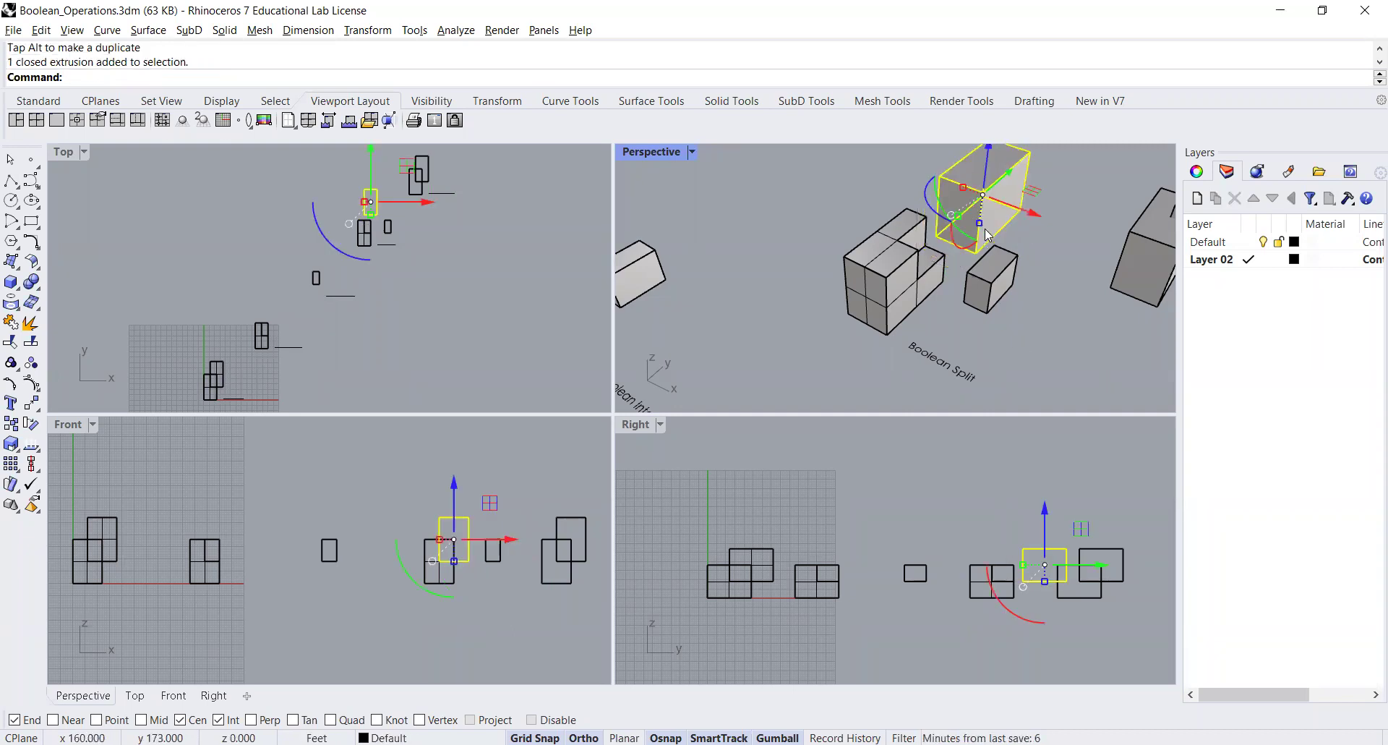
left_click(990, 283)
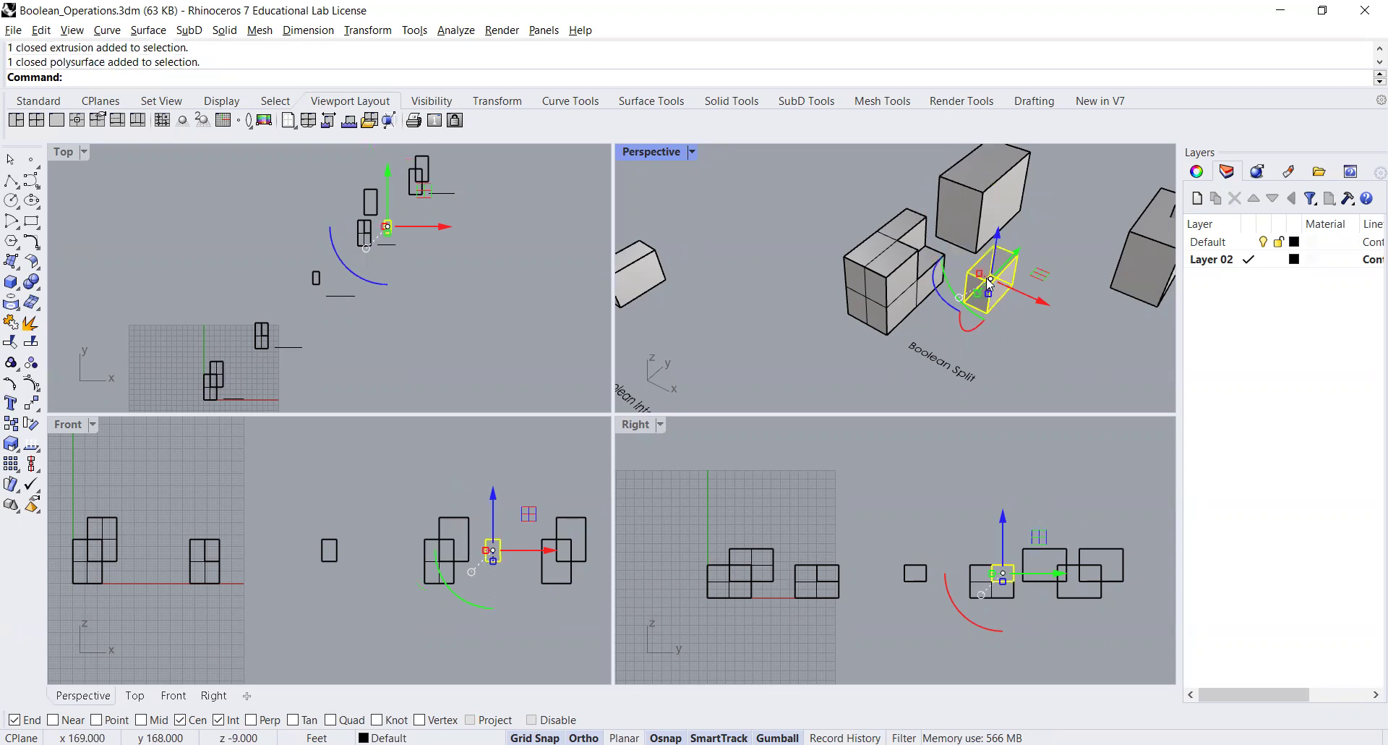
left_click(882, 275)
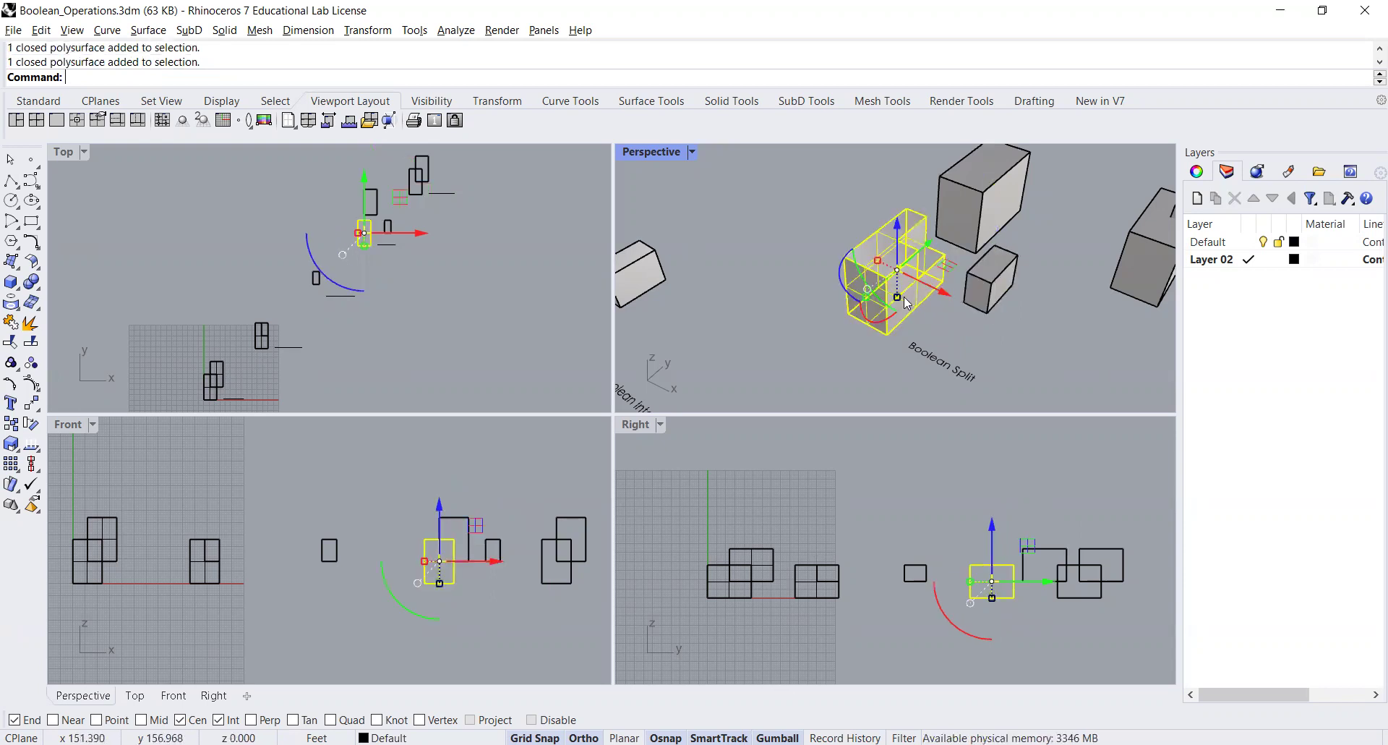
left_click(795, 319)
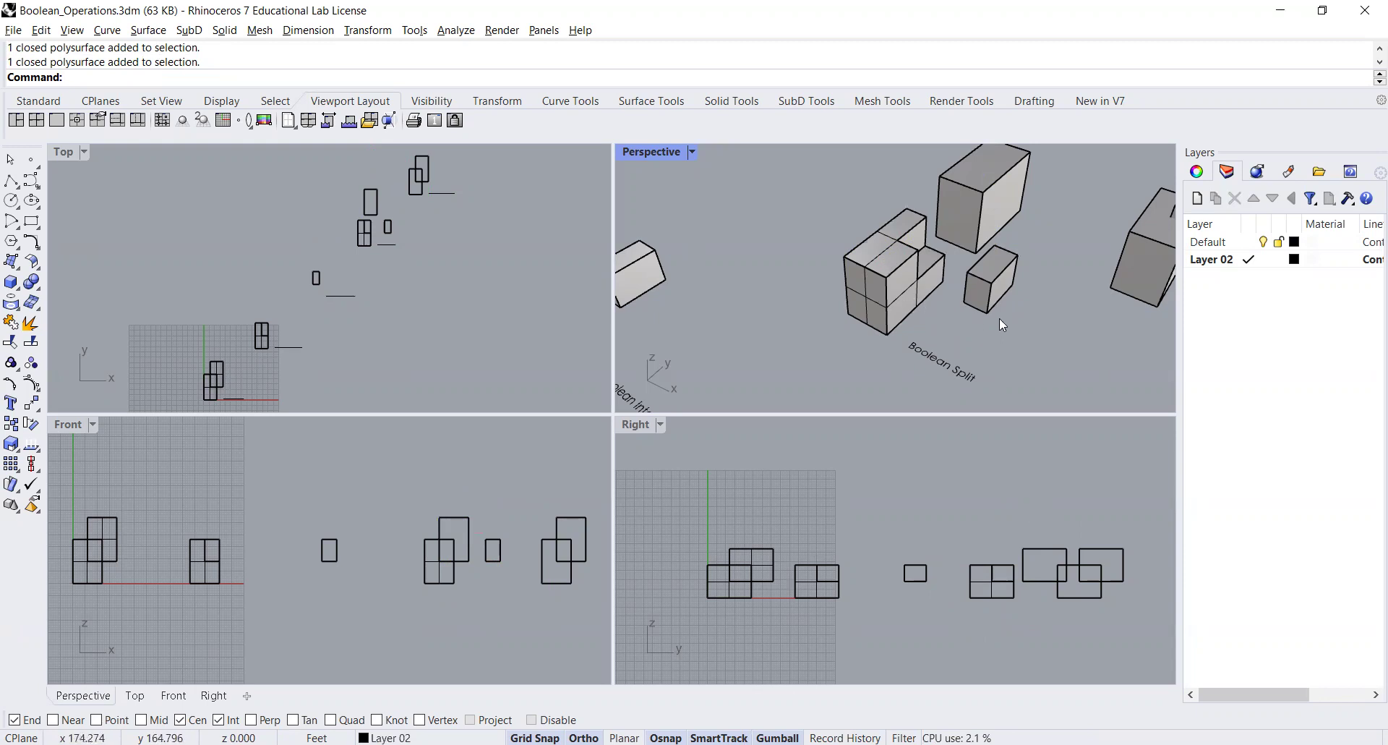
right_click_drag(1038, 307, 928, 326, "shift")
left_click(829, 192)
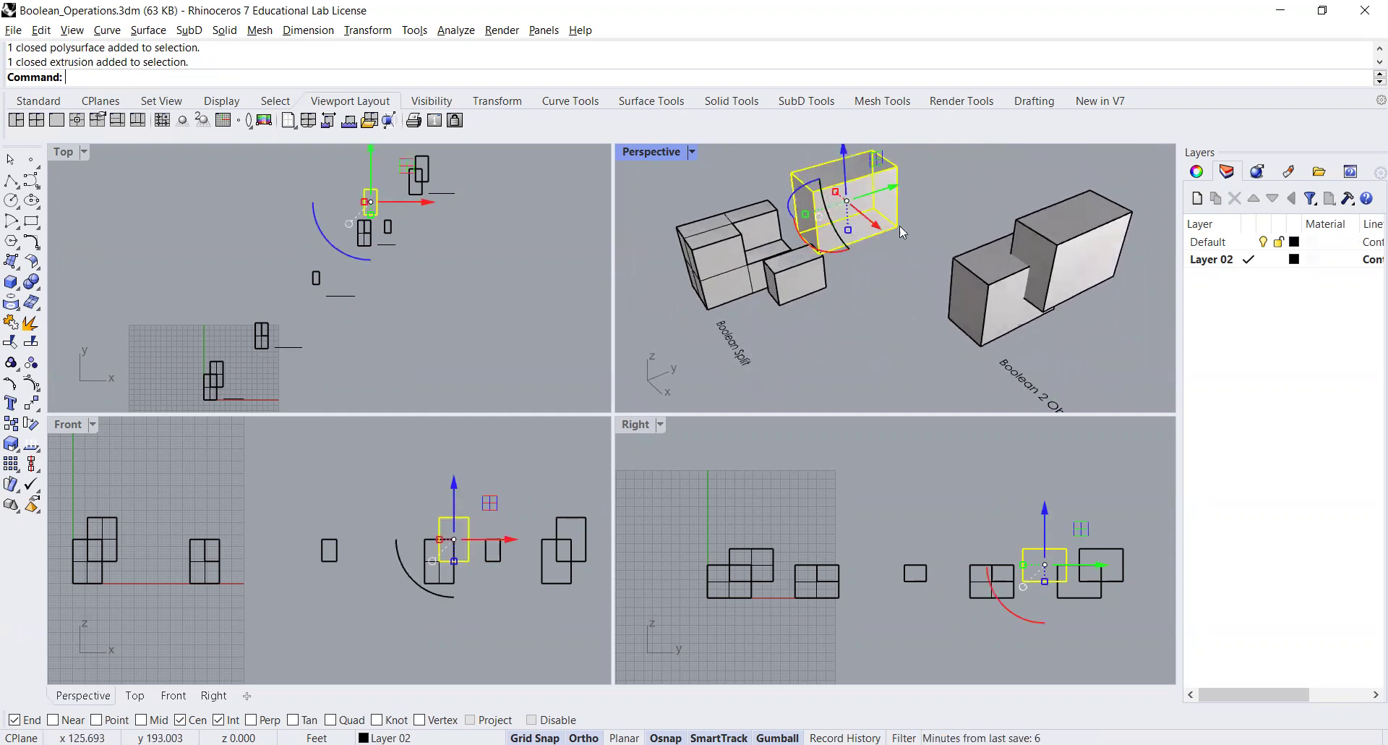
left_click(833, 347)
Step: Apply Boolean2Objects to the two overlapping boxes beside the Boolean 2 Objects label, cycle through the possible results and accept B minus A
right_click_drag(902, 342, 799, 295)
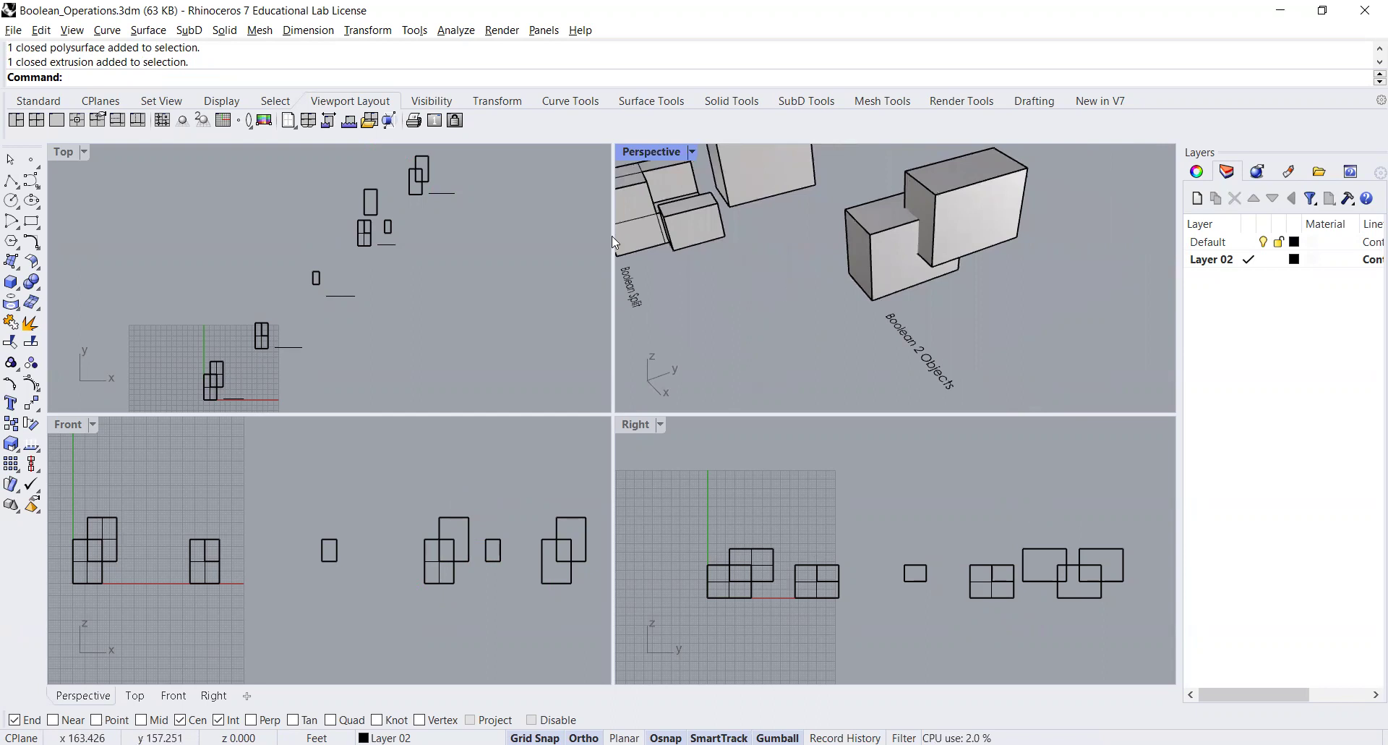
type("BooleanDifference")
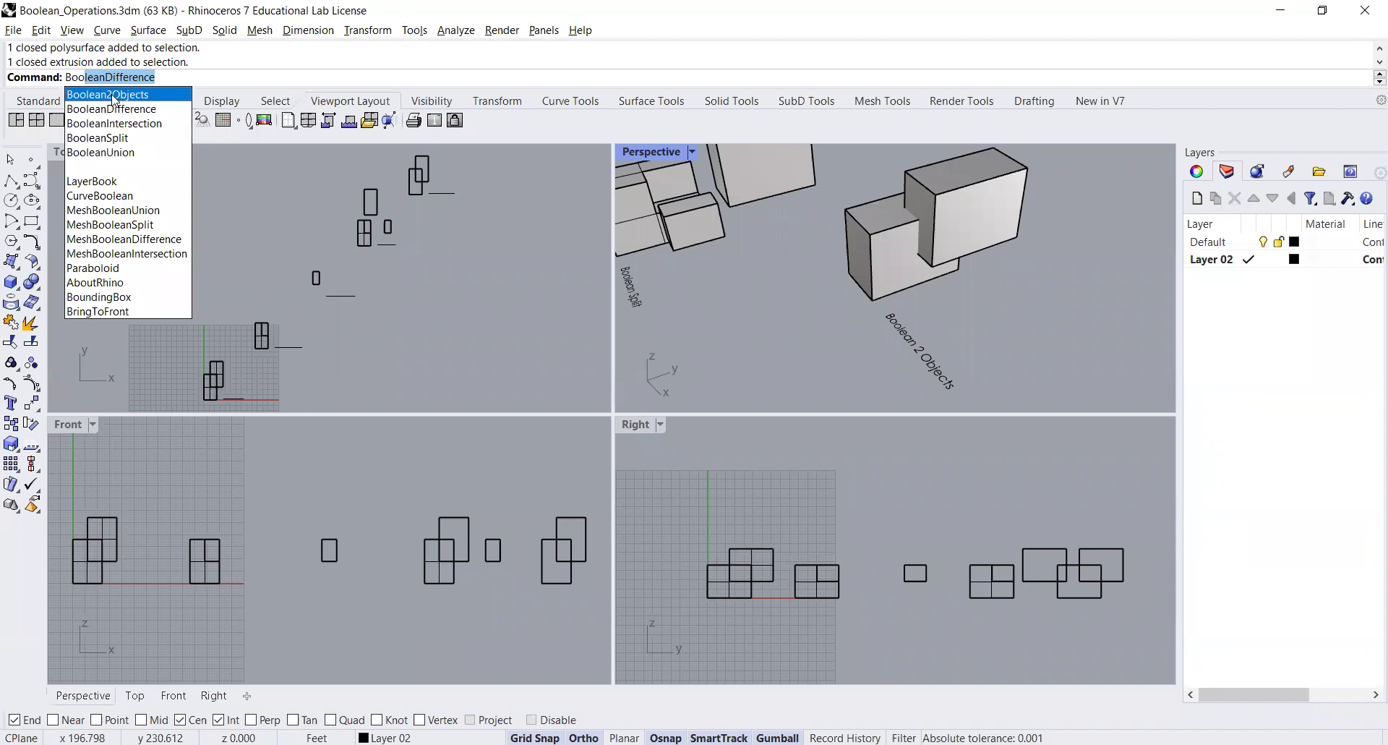
key("Return")
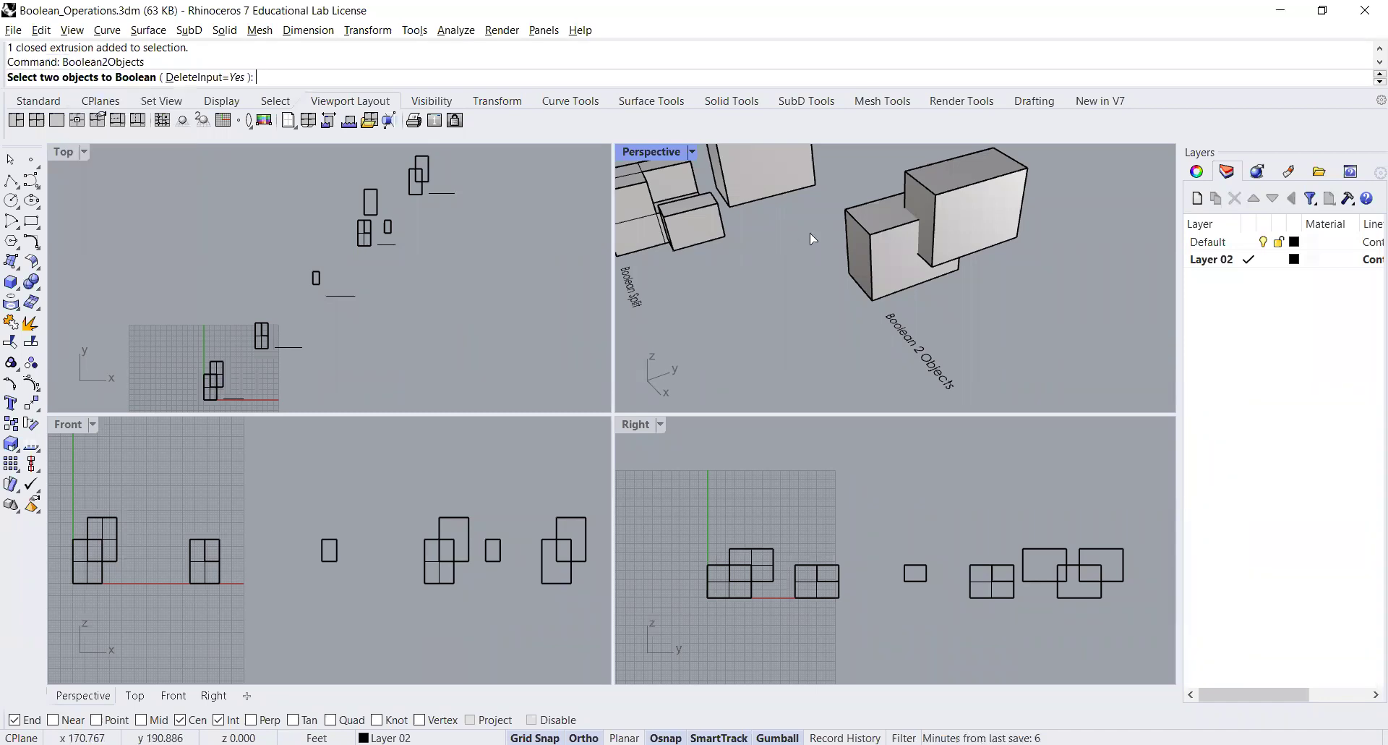
left_click(884, 251)
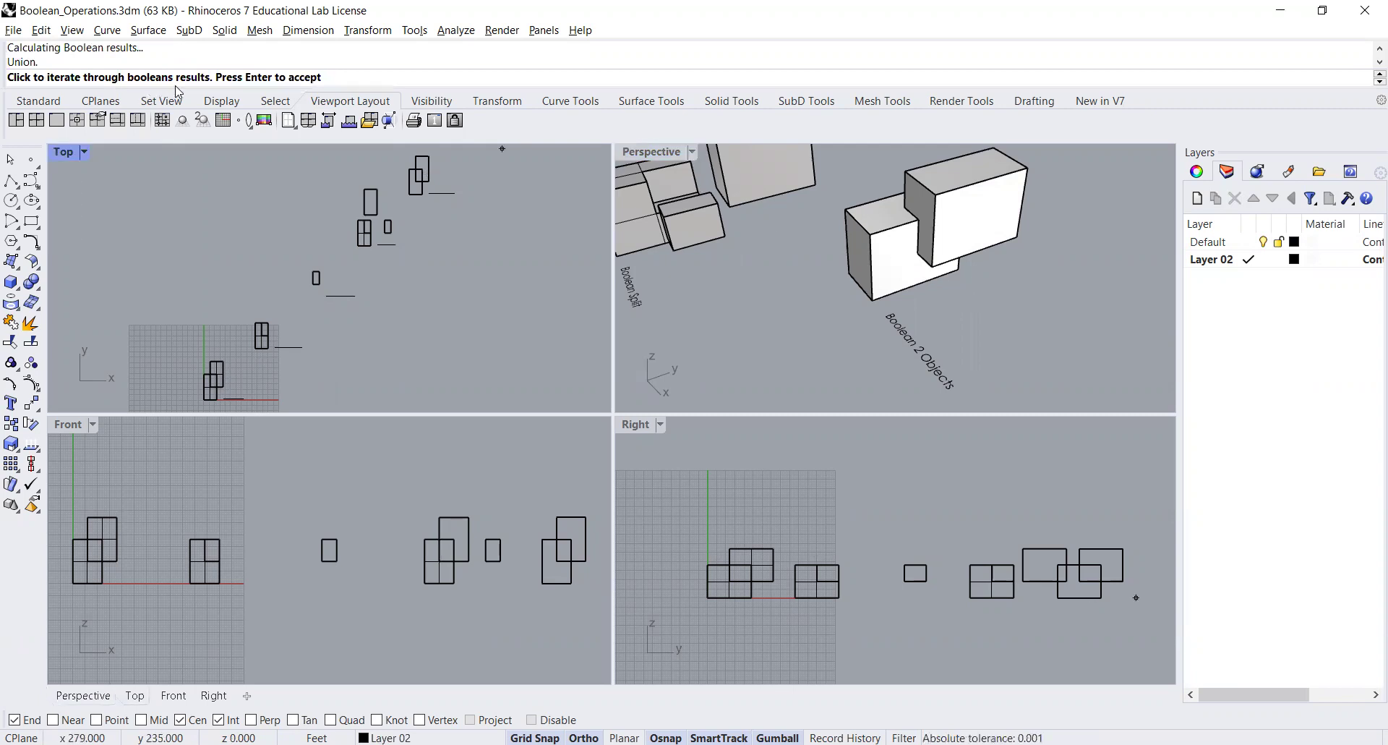
left_click(1024, 265)
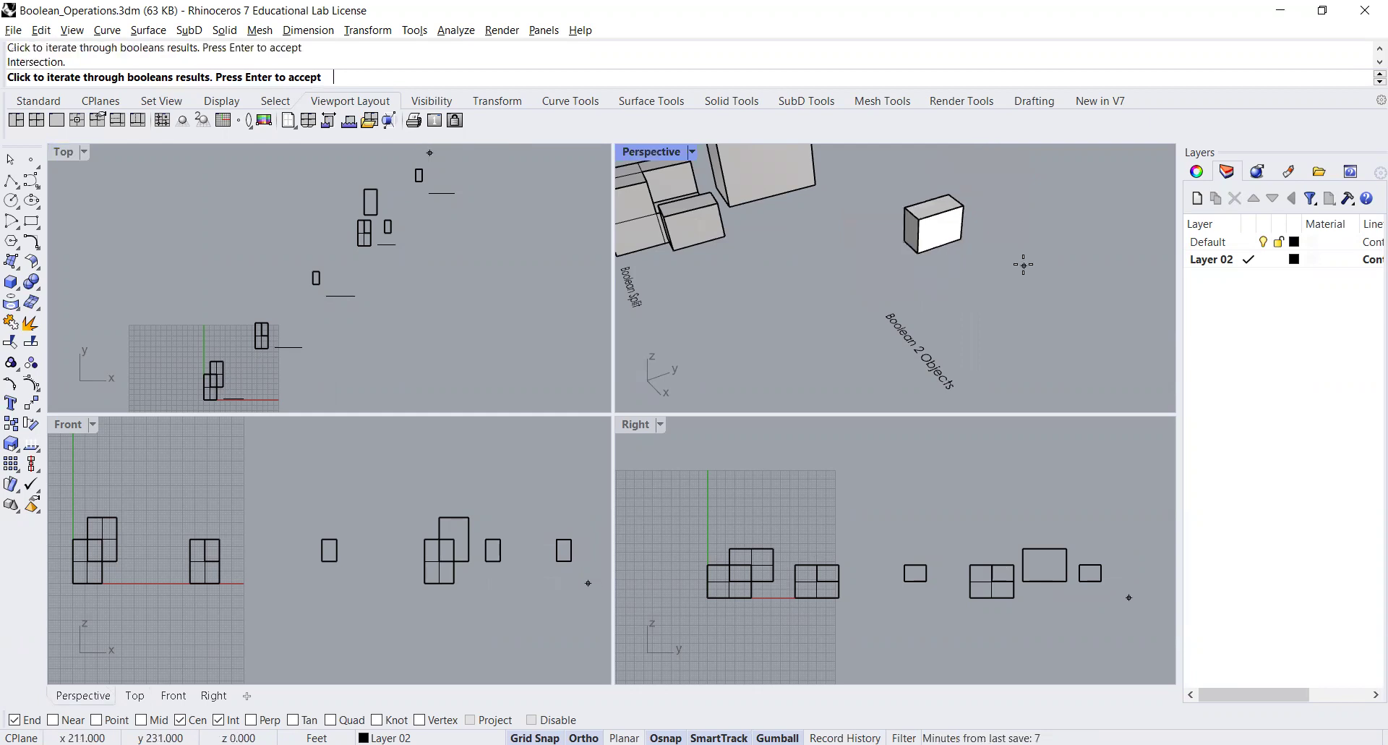
left_click(1016, 264)
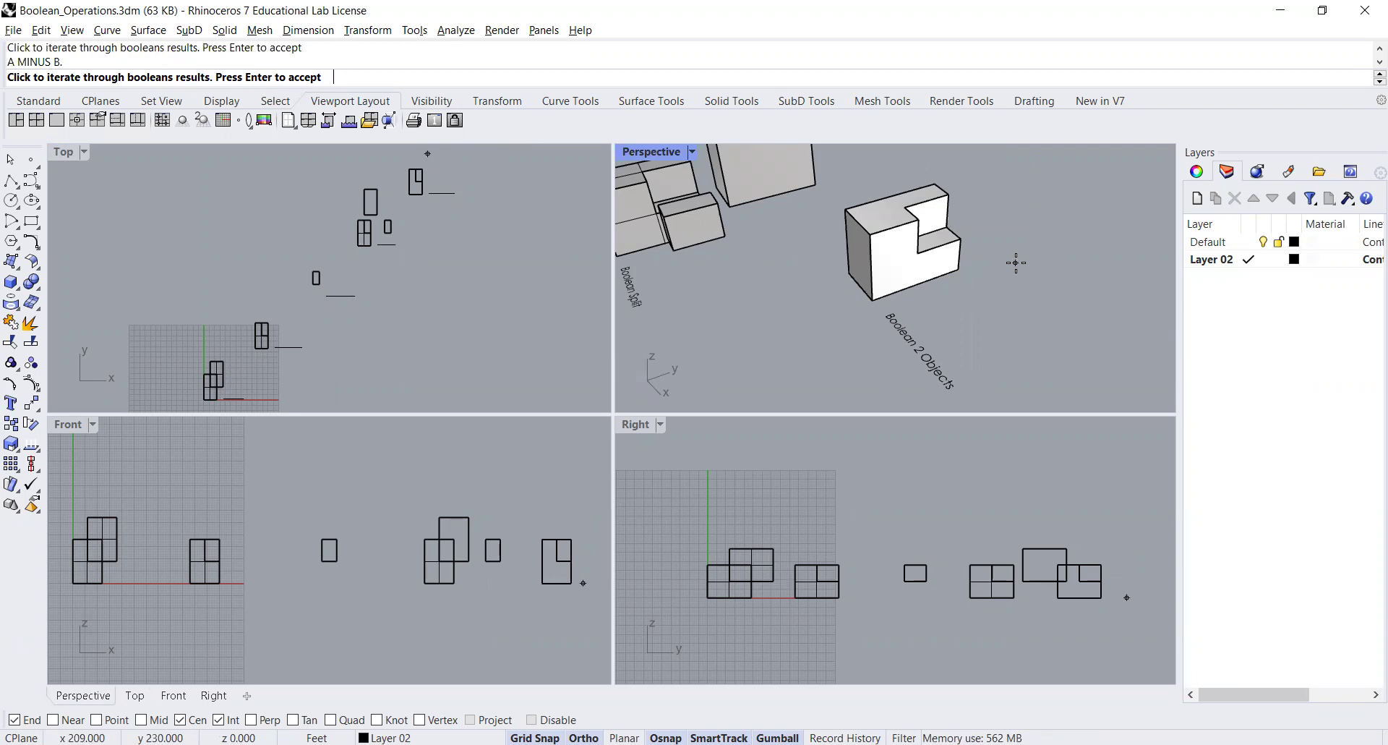
left_click(1016, 262)
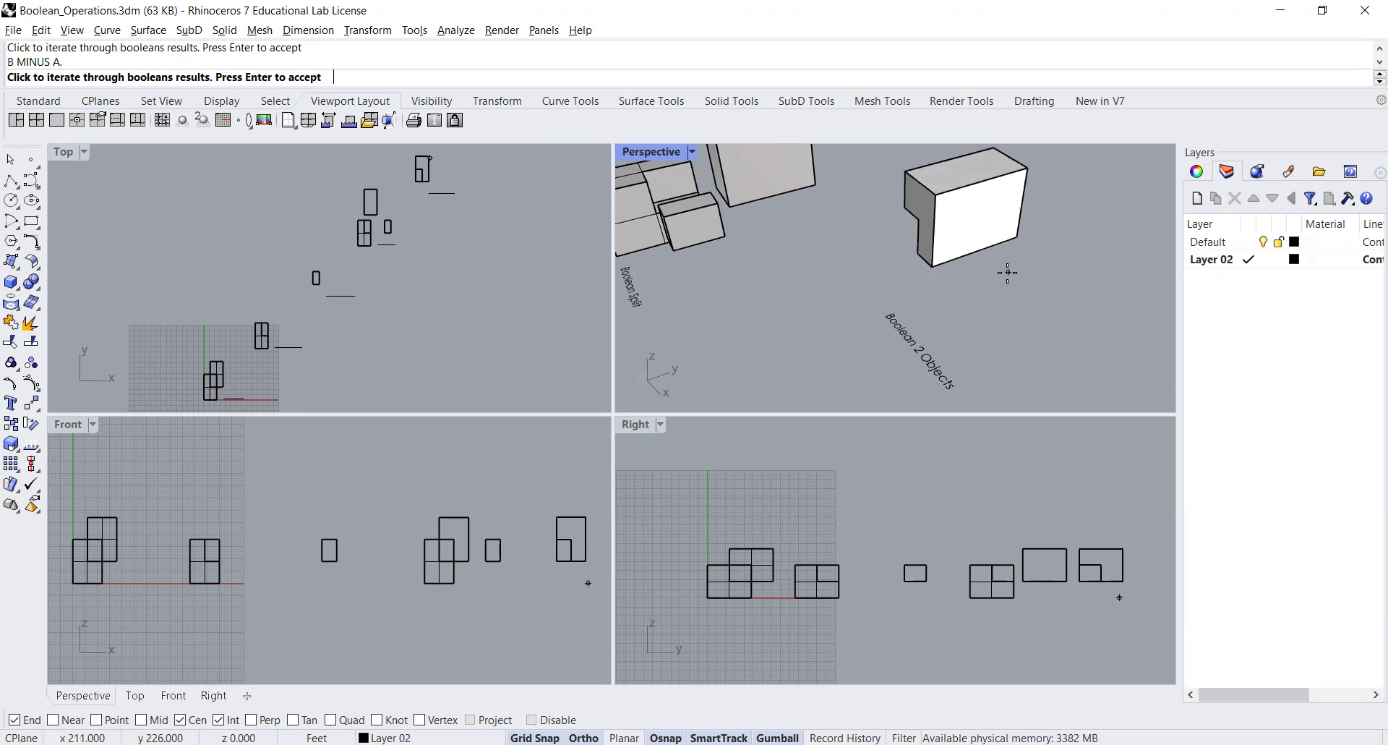
left_click(1007, 273)
left_click(1014, 276)
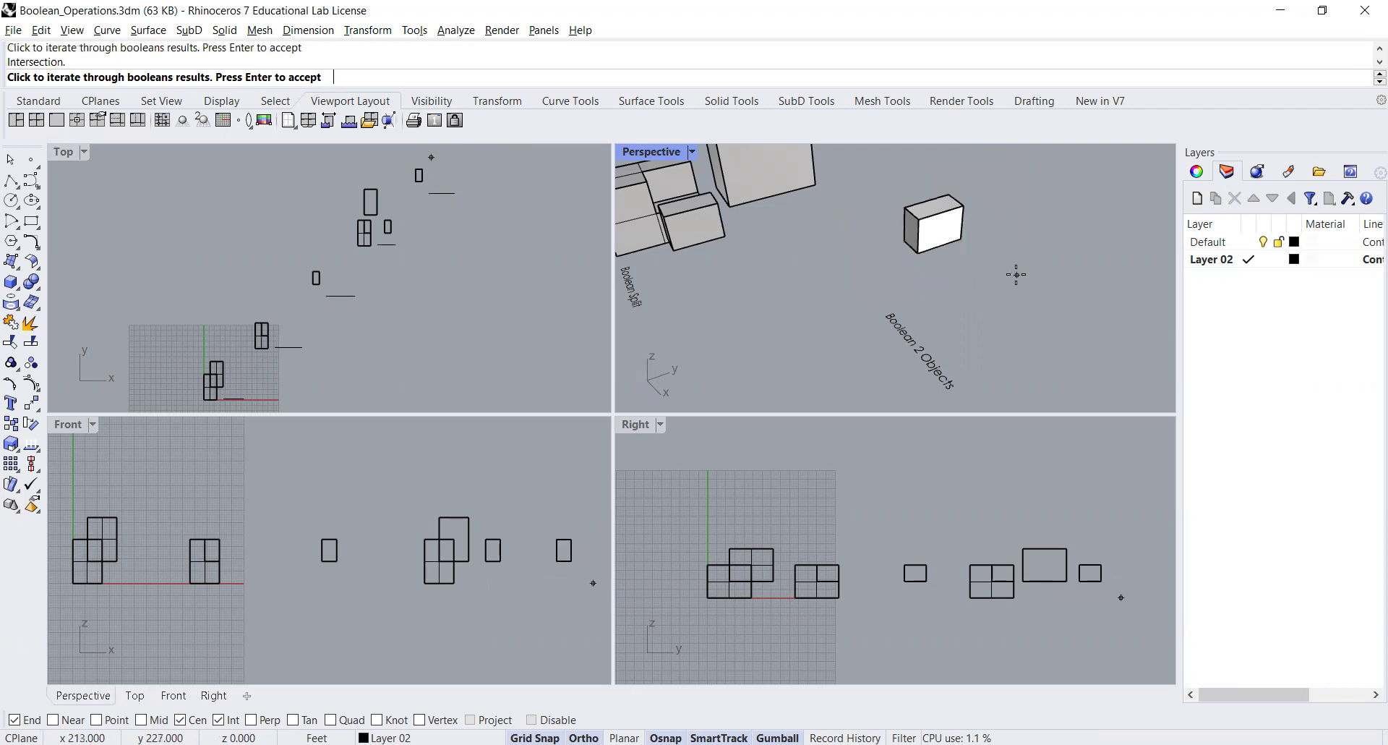
left_click(1016, 275)
left_click(1015, 276)
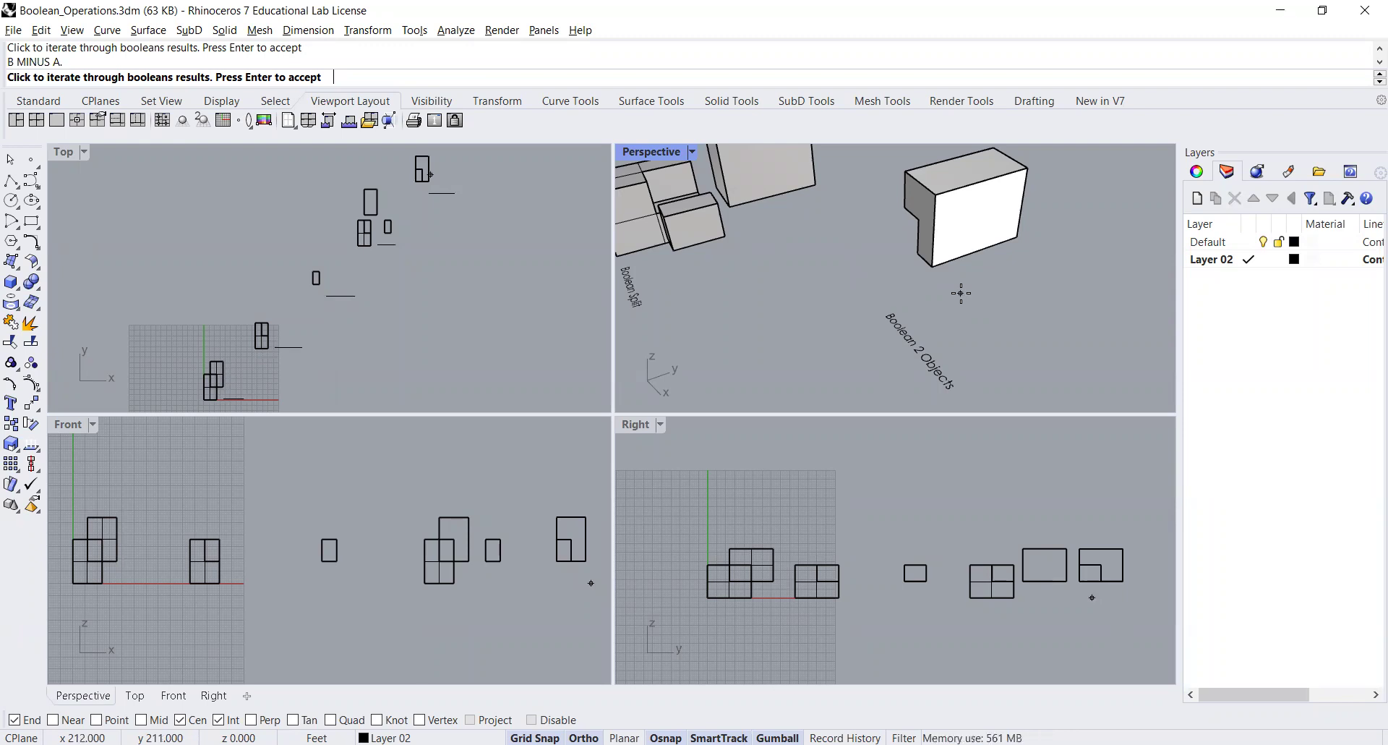
key("Return")
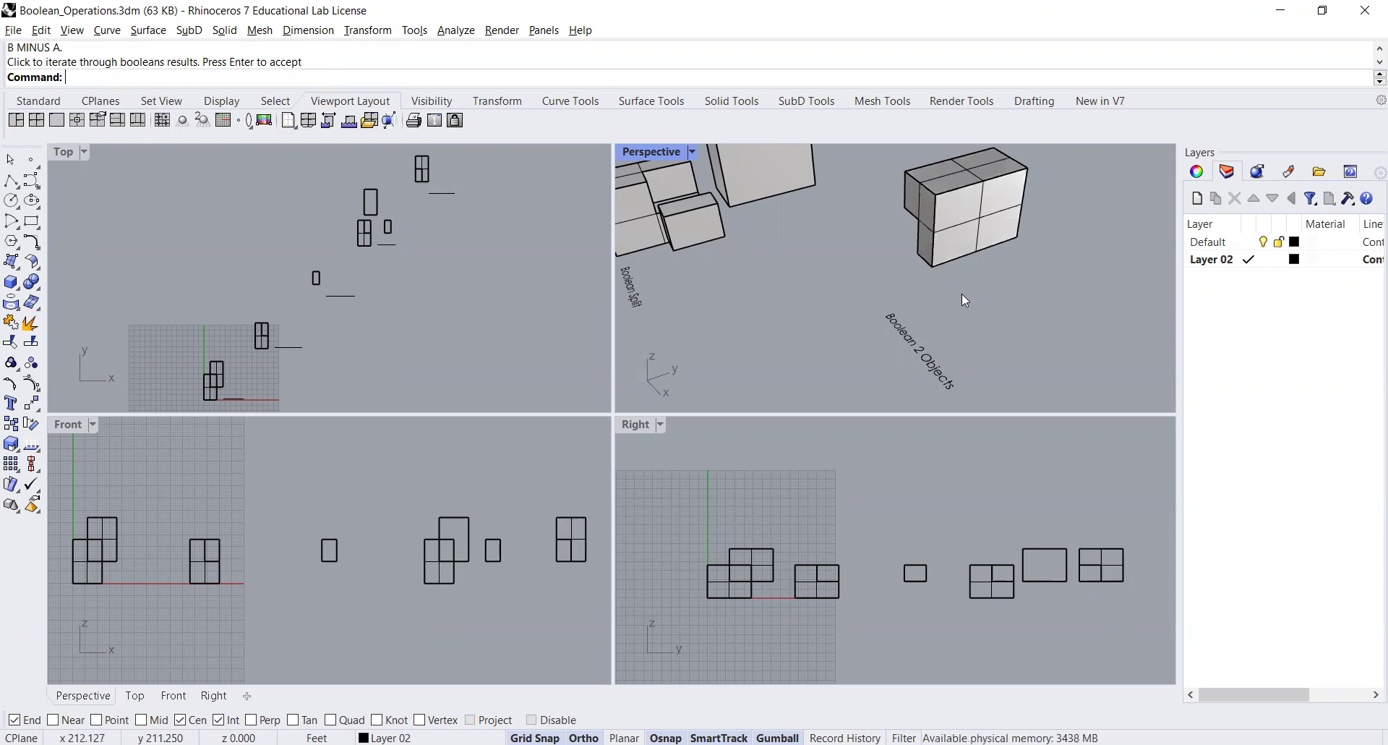
Step: Examine the whole row of Boolean results from different sides, selecting the second solid and the Boolean 2 Objects solid in turn, then clearing the selection
right_click_drag(892, 299, 878, 273)
scroll(950, 274, "down", 5)
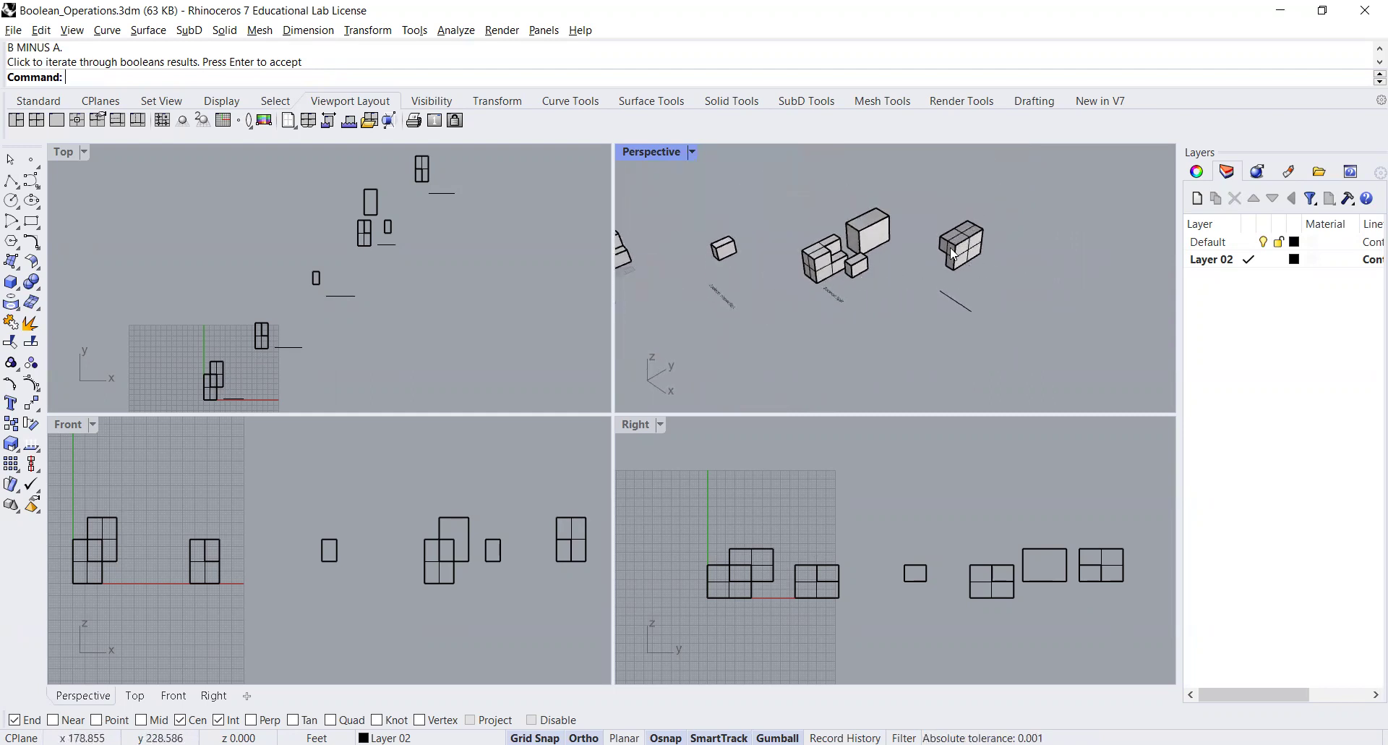
scroll(943, 256, "up", 5)
scroll(944, 260, "down", 5)
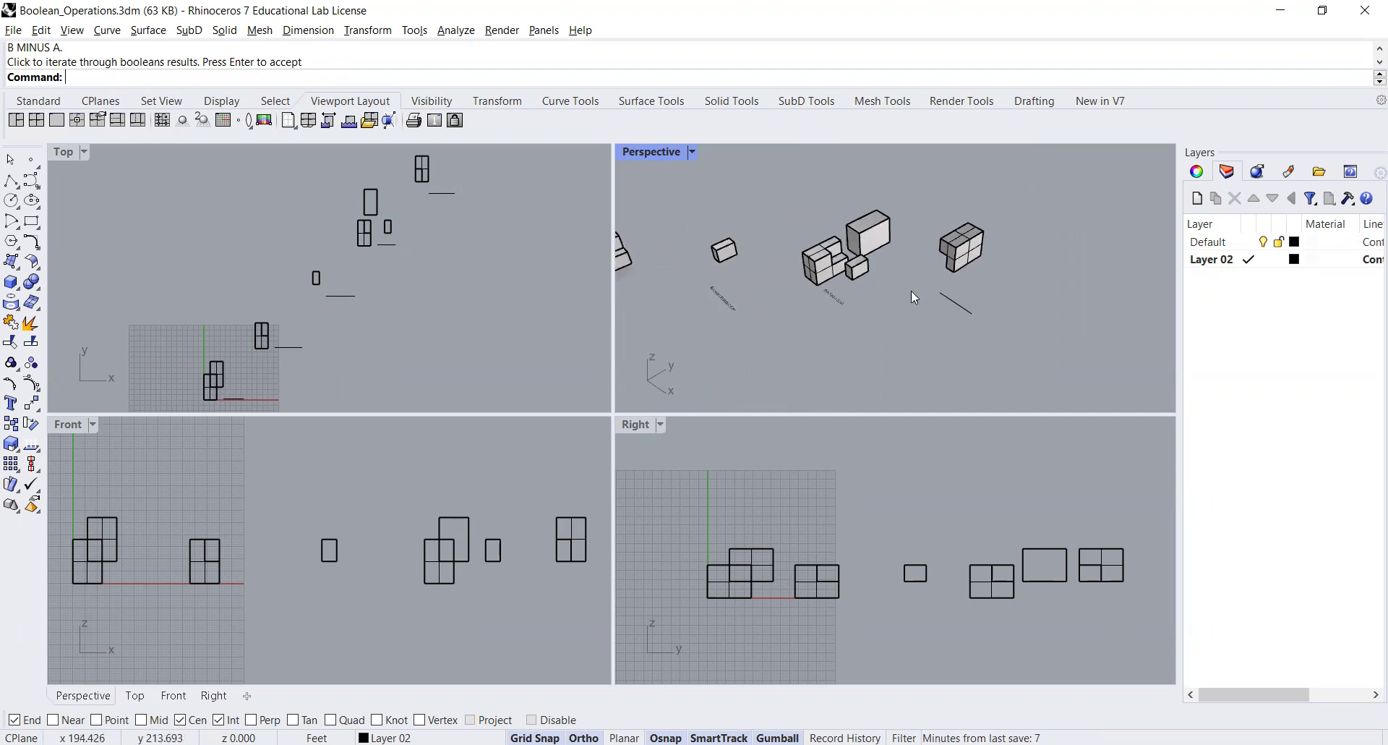
scroll(841, 303, "down", 3)
left_click(751, 277)
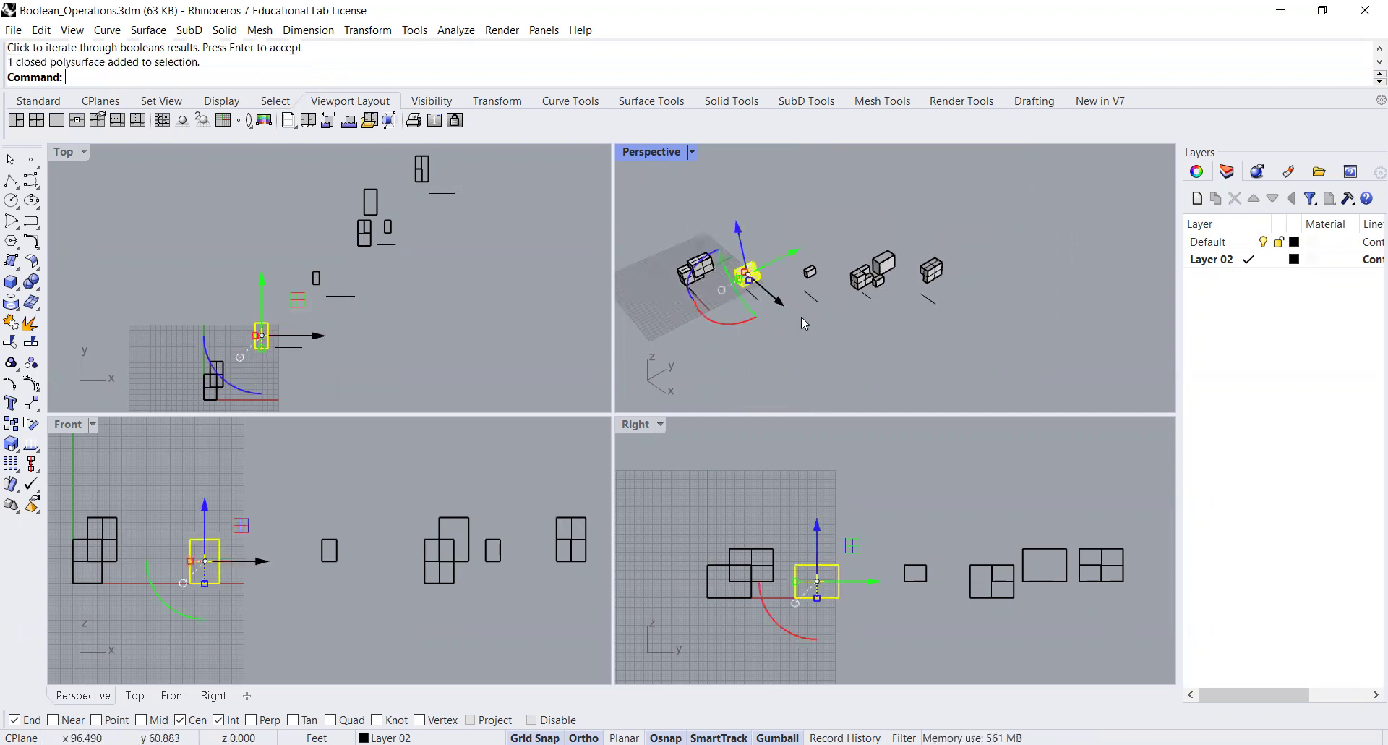
left_click(939, 270)
left_click(939, 291)
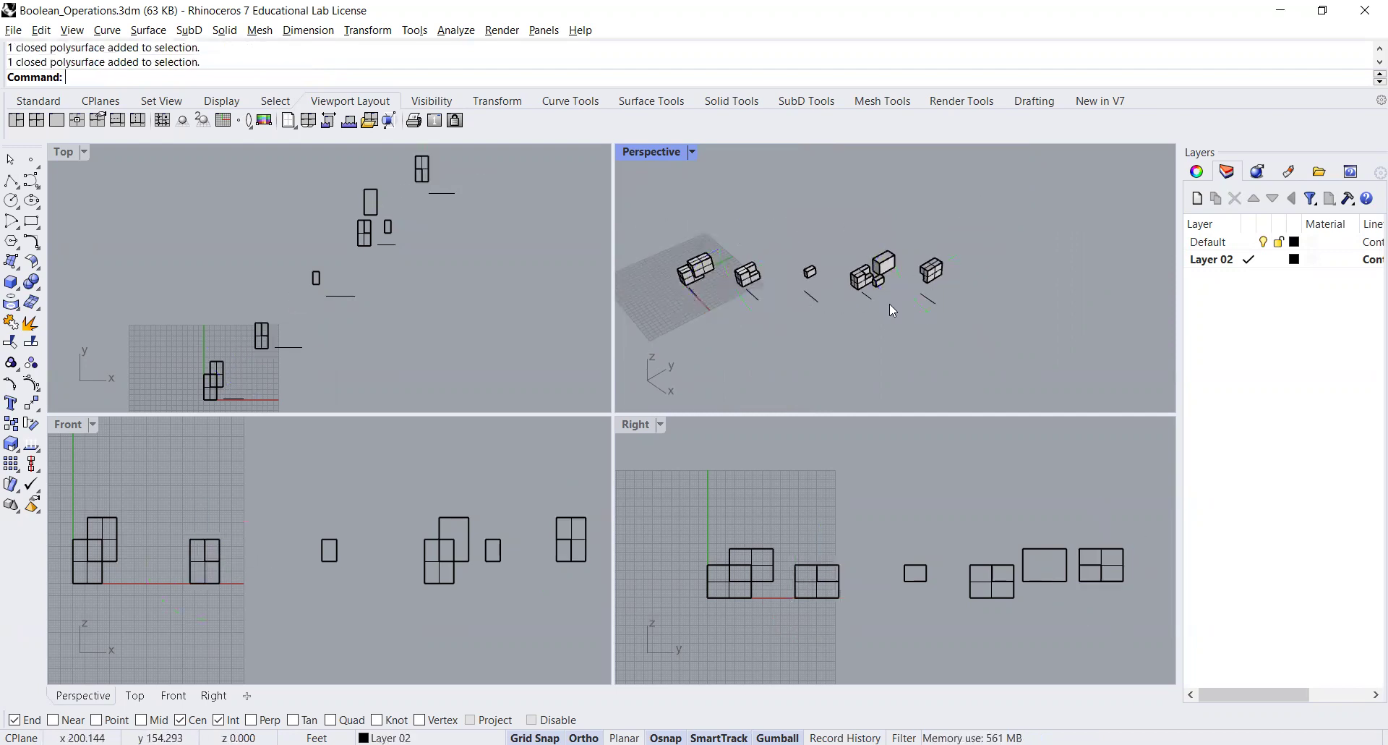
right_click_drag(718, 346, 766, 347, "shift")
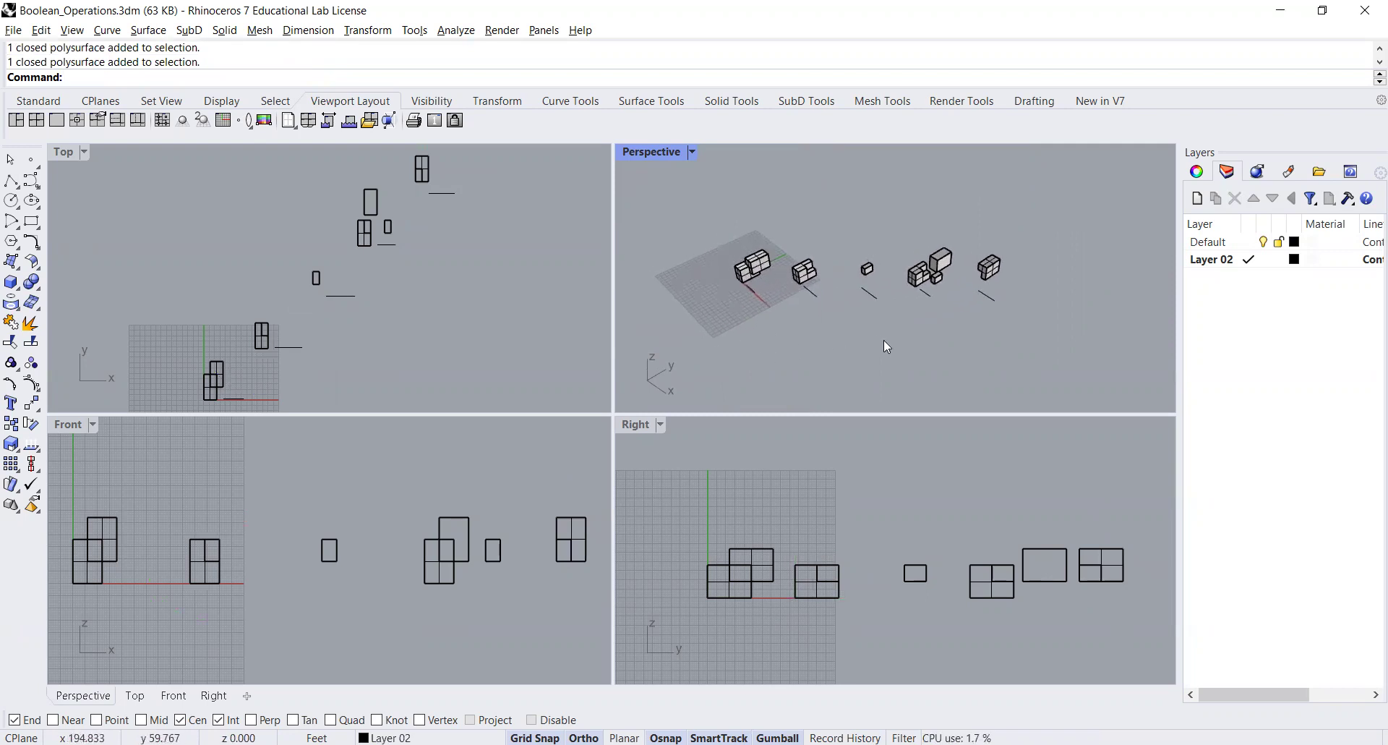
scroll(885, 341, "up", 2)
right_click_drag(892, 321, 929, 344, "shift")
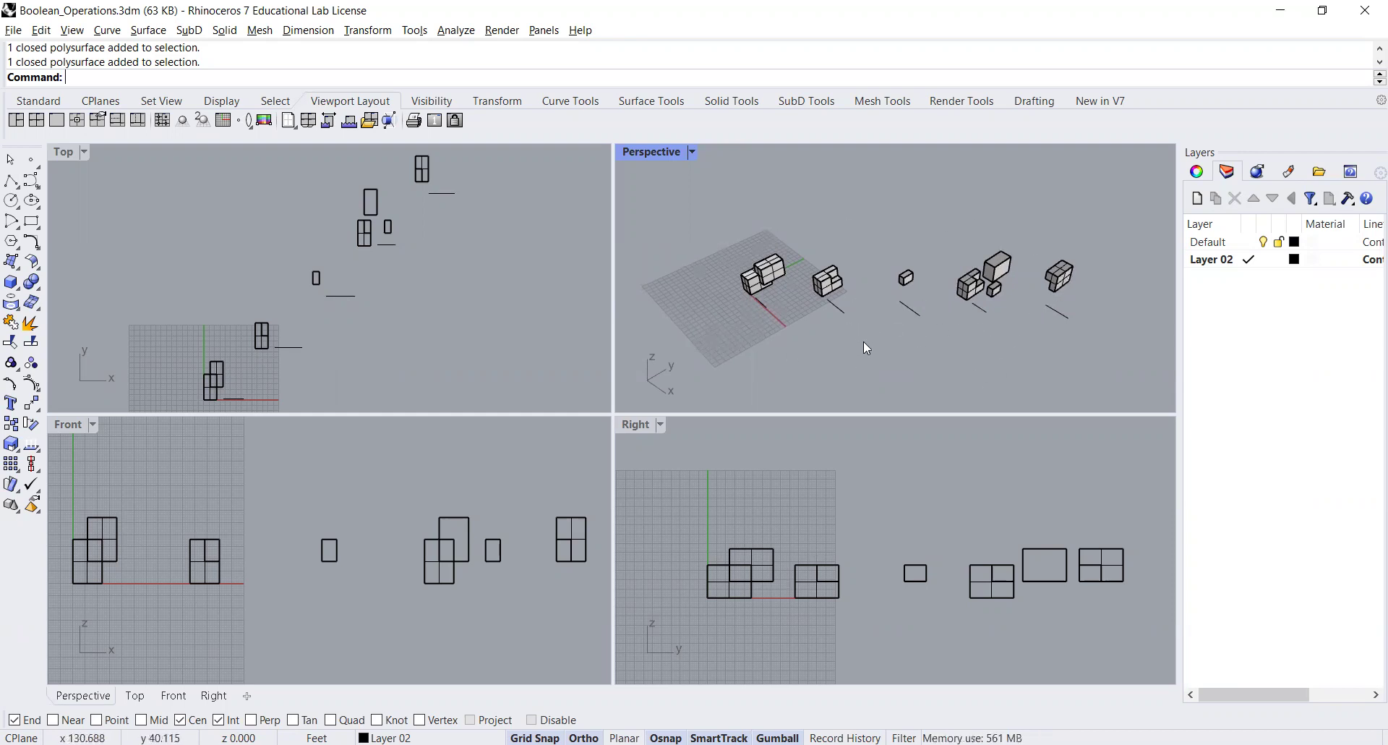
right_click_drag(766, 352, 1113, 332)
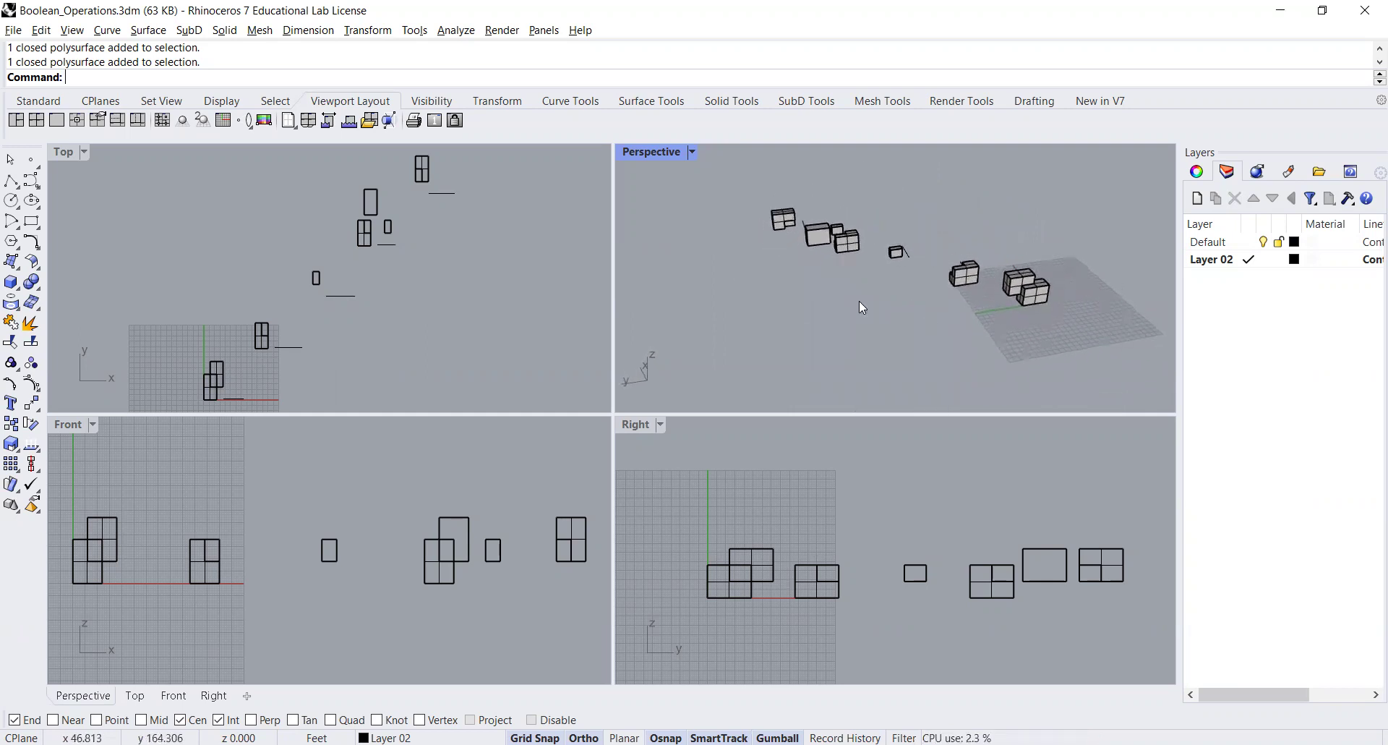